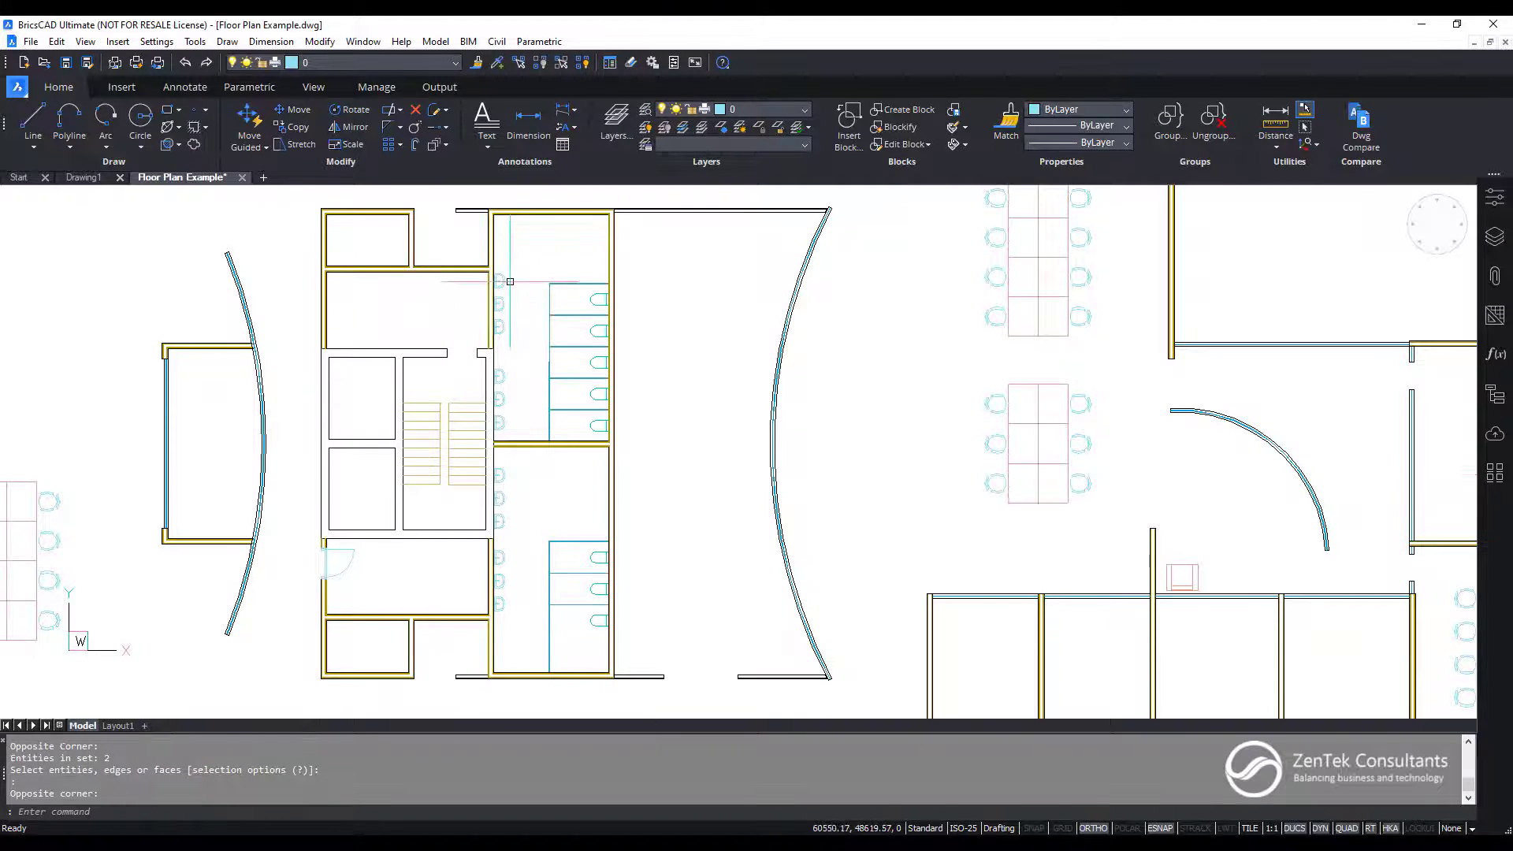
Inspect the washbasins in both washrooms, selecting some of them to check what entities they are made of
click(515, 694)
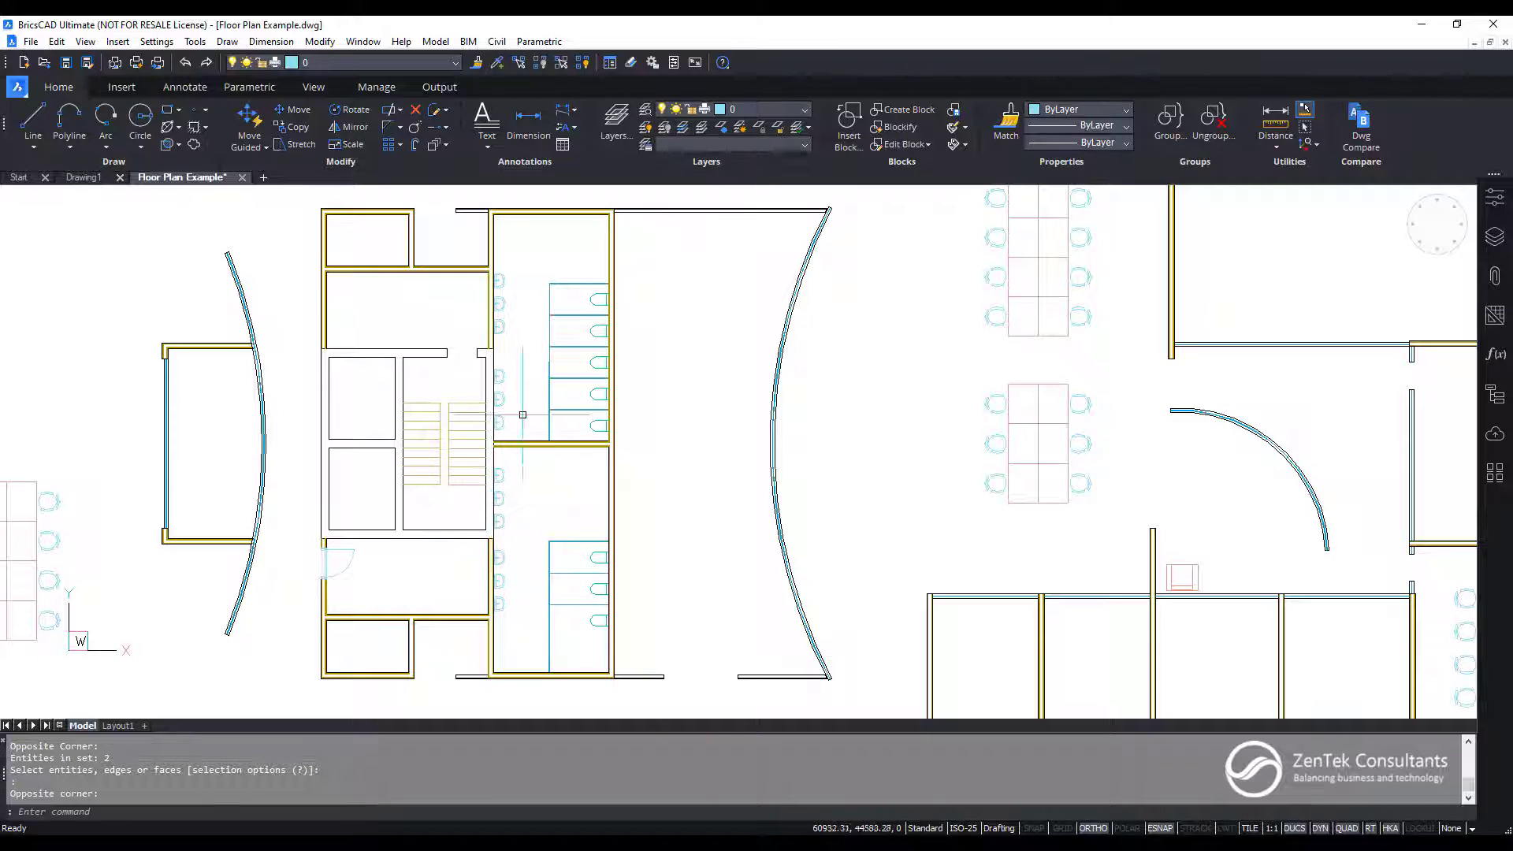
scroll(505, 308, up, 6)
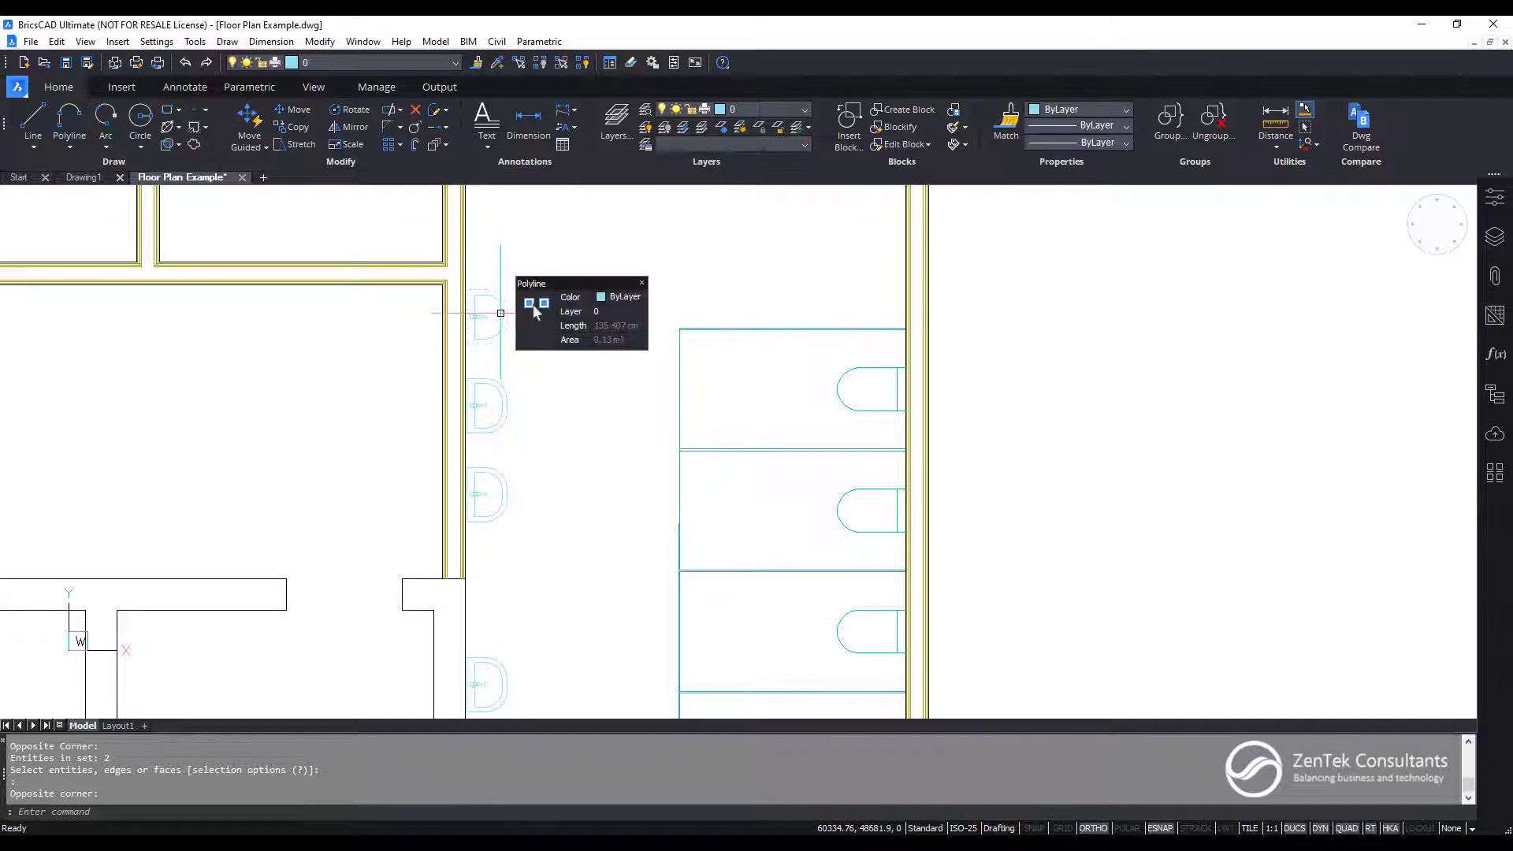
click(511, 349)
scroll(511, 349, up, 3)
key(Escape)
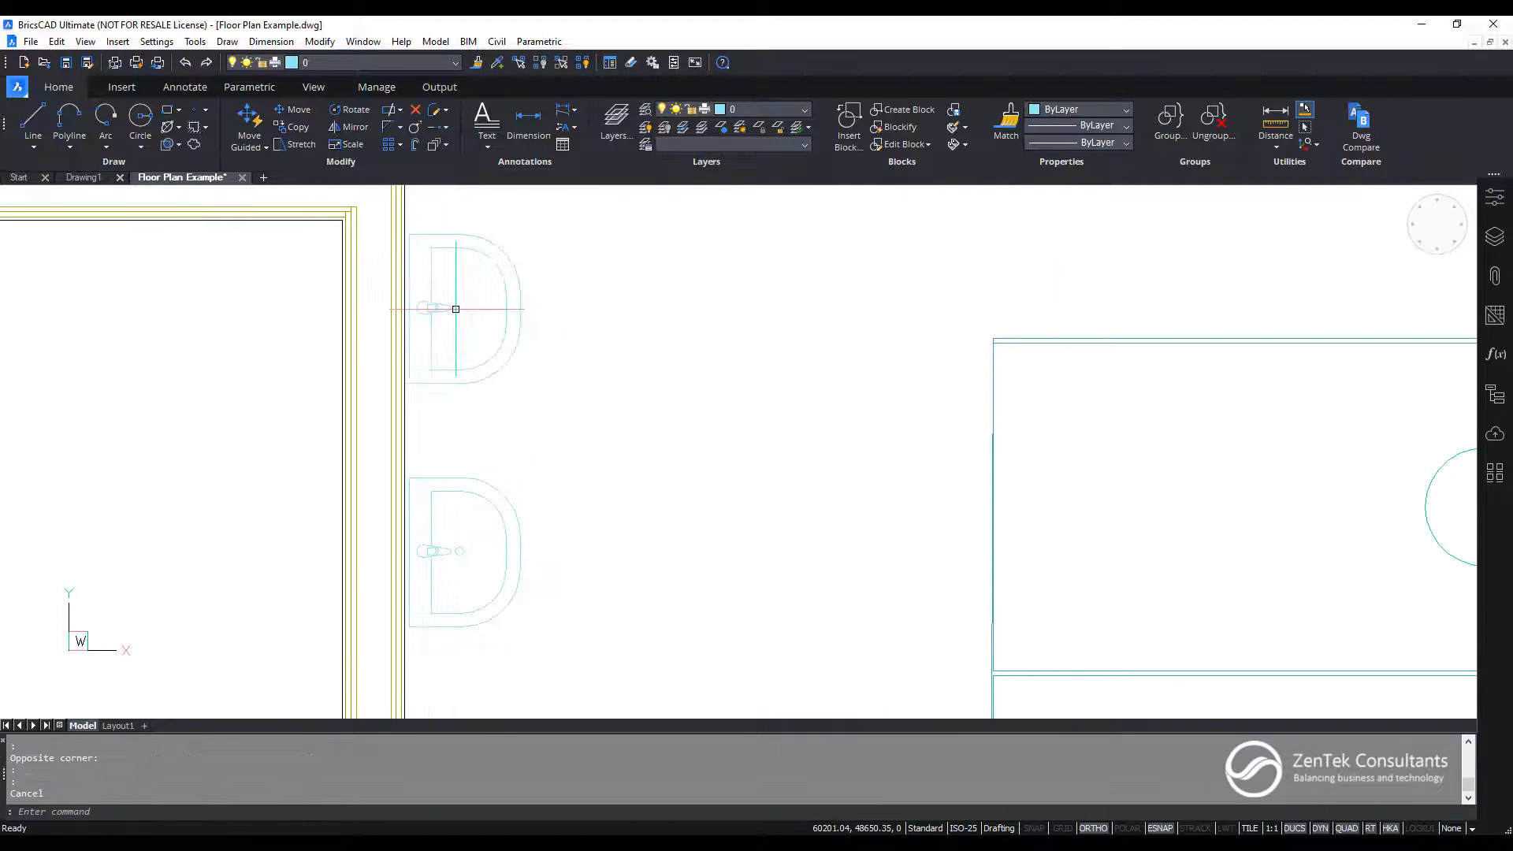
key(Escape)
click(507, 262)
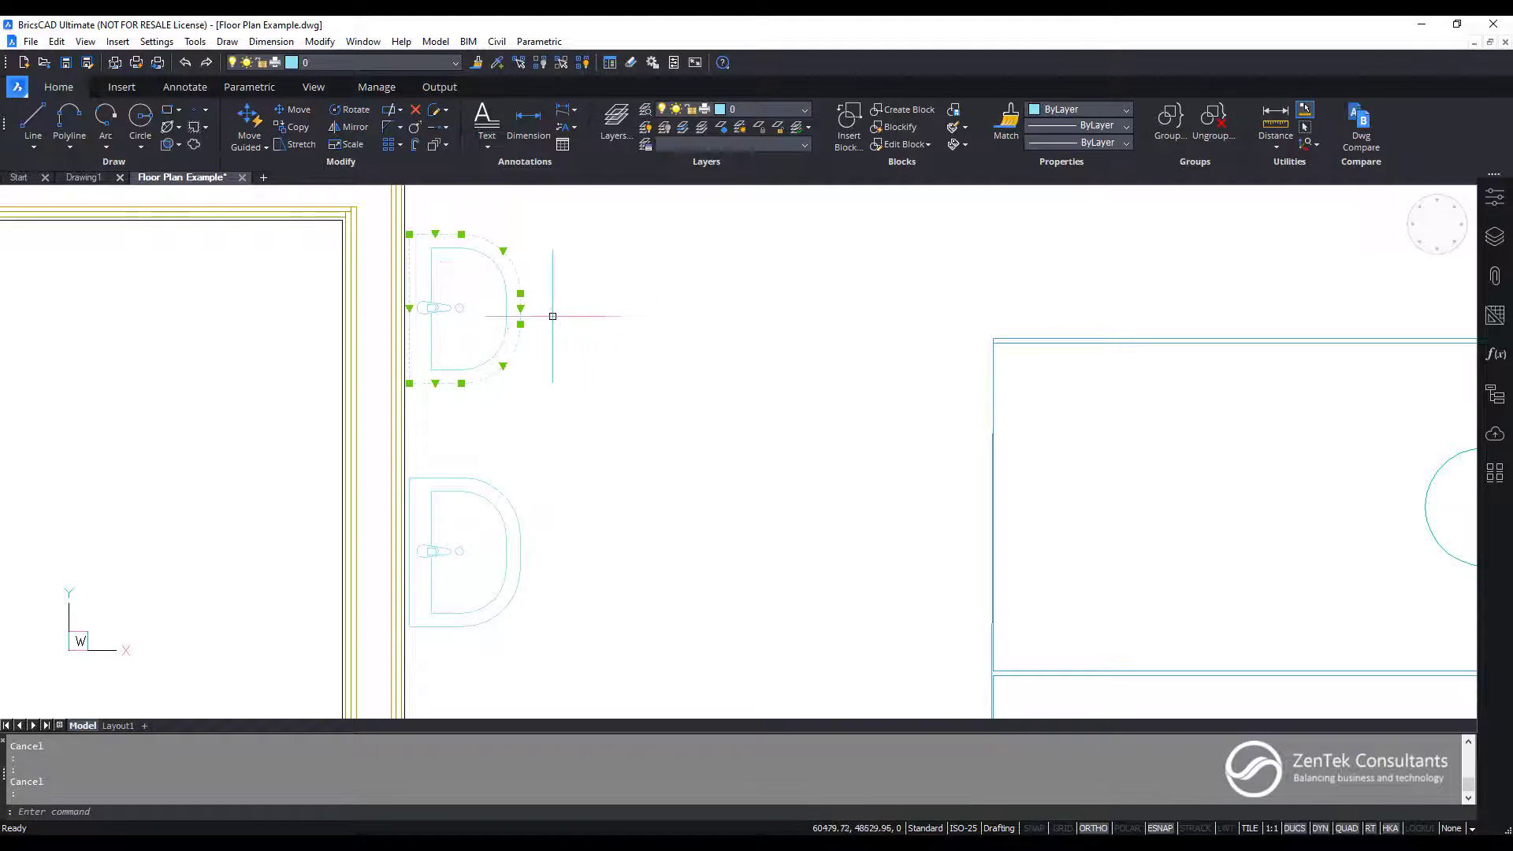
key(Escape)
click(570, 446)
click(398, 618)
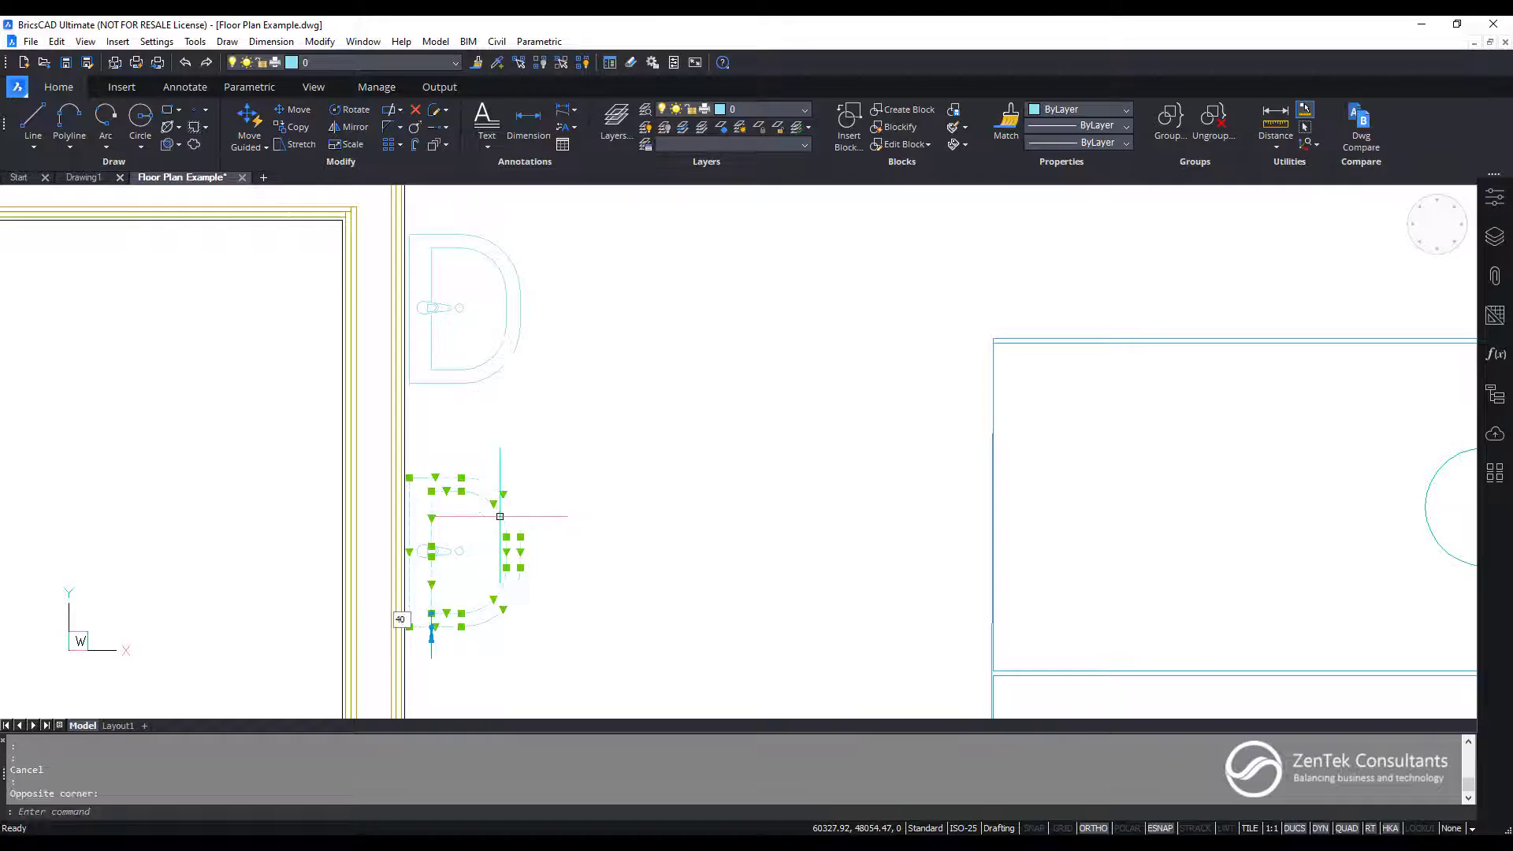
key(Escape)
scroll(520, 509, down, 5)
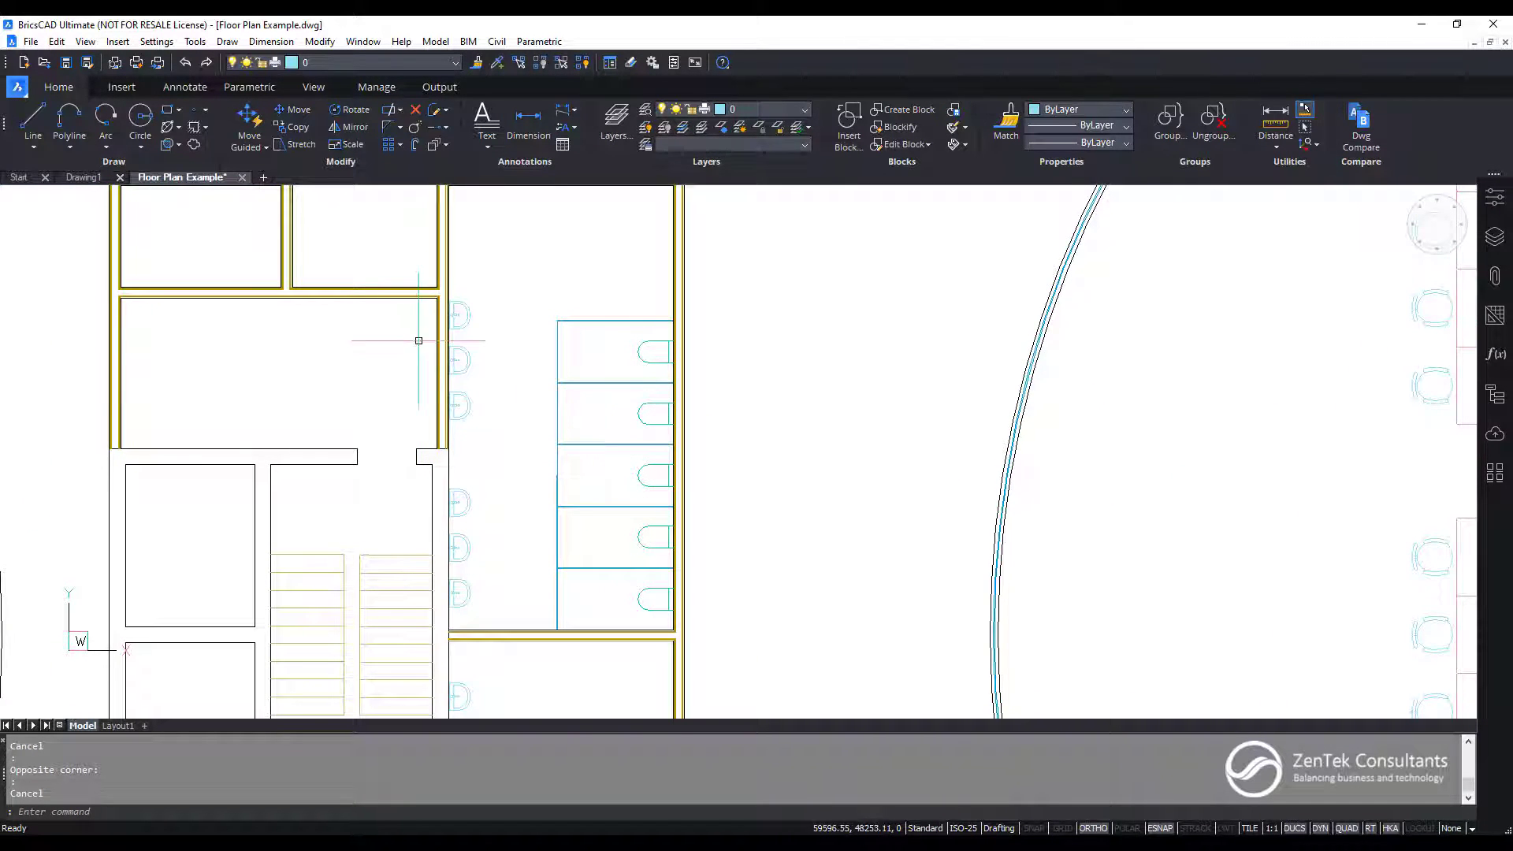
mouse_move(512, 626)
middle_down()
mouse_move(529, 332)
mouse_move(517, 301)
middle_up()
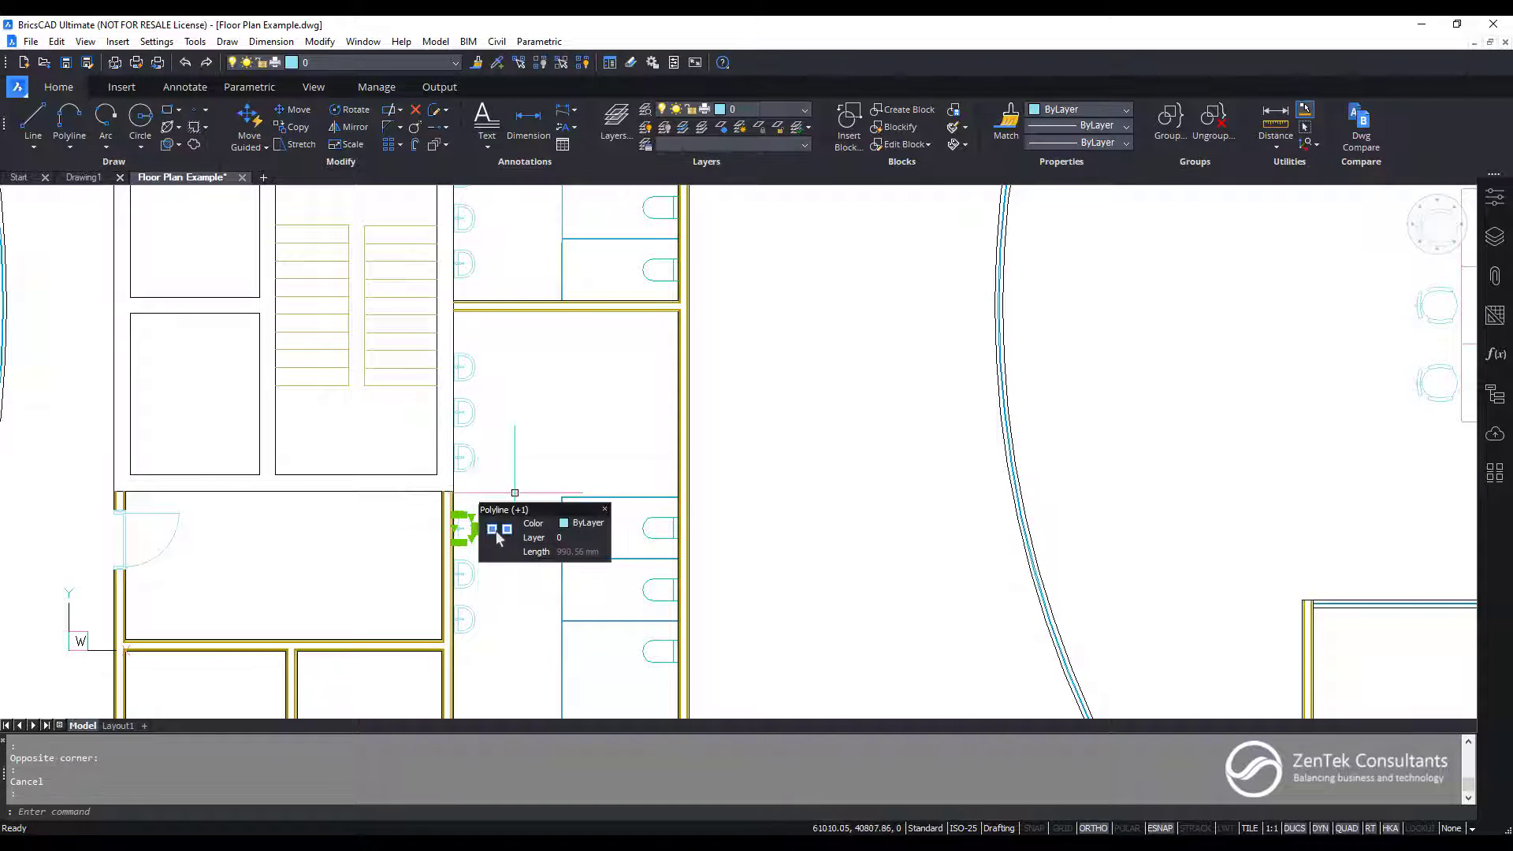
key(Escape)
scroll(490, 457, down, 2)
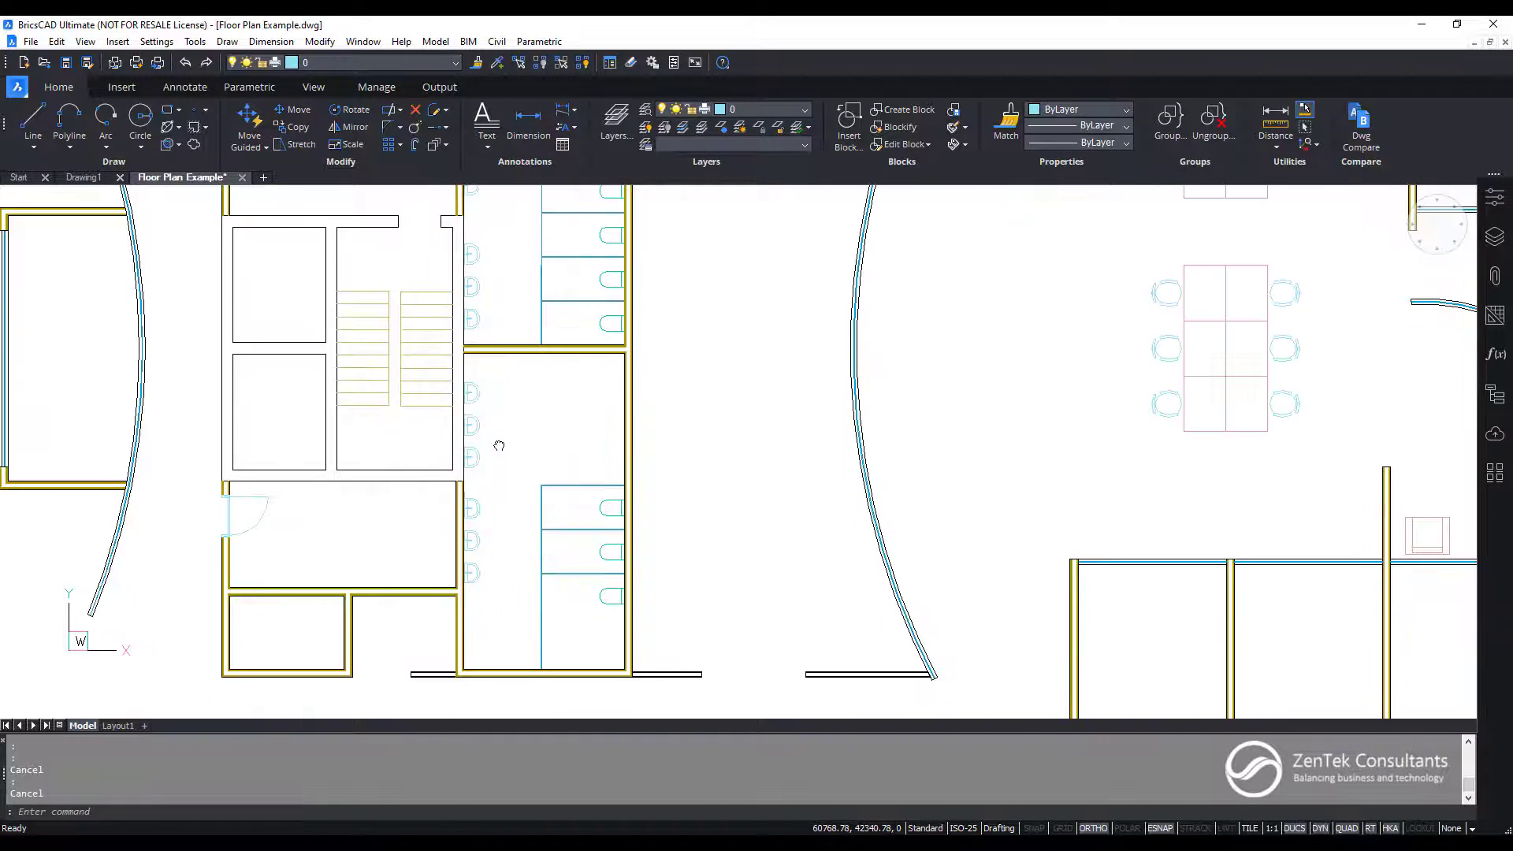
middle_drag(498, 445, 488, 556)
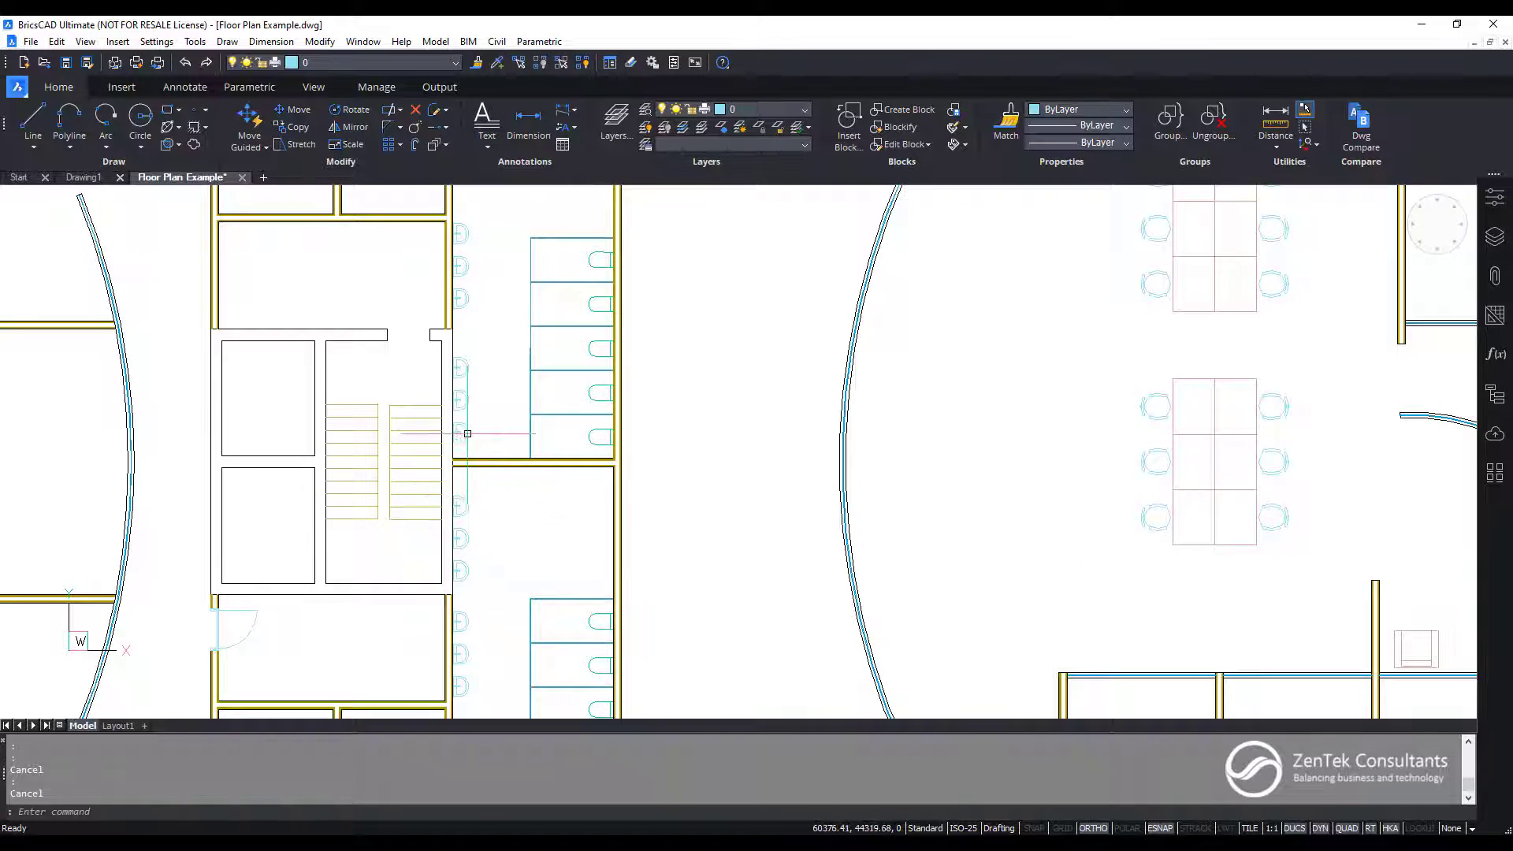
Blockify the linework of the fourth washbasin down in the upper washroom, converting all matching washbasins into blocks
click(895, 128)
scroll(481, 347, up, 5)
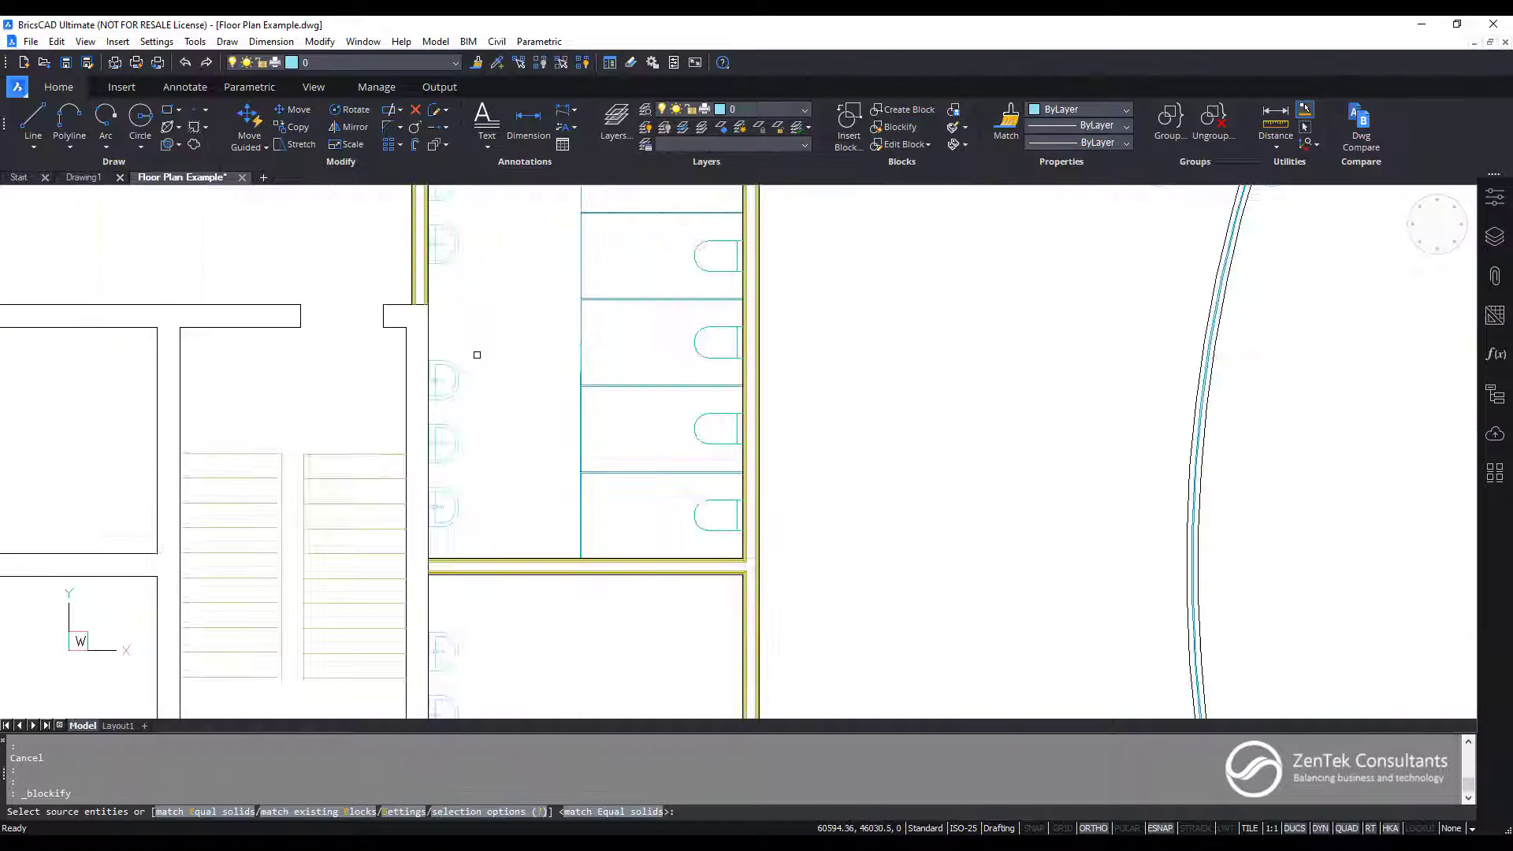
click(392, 350)
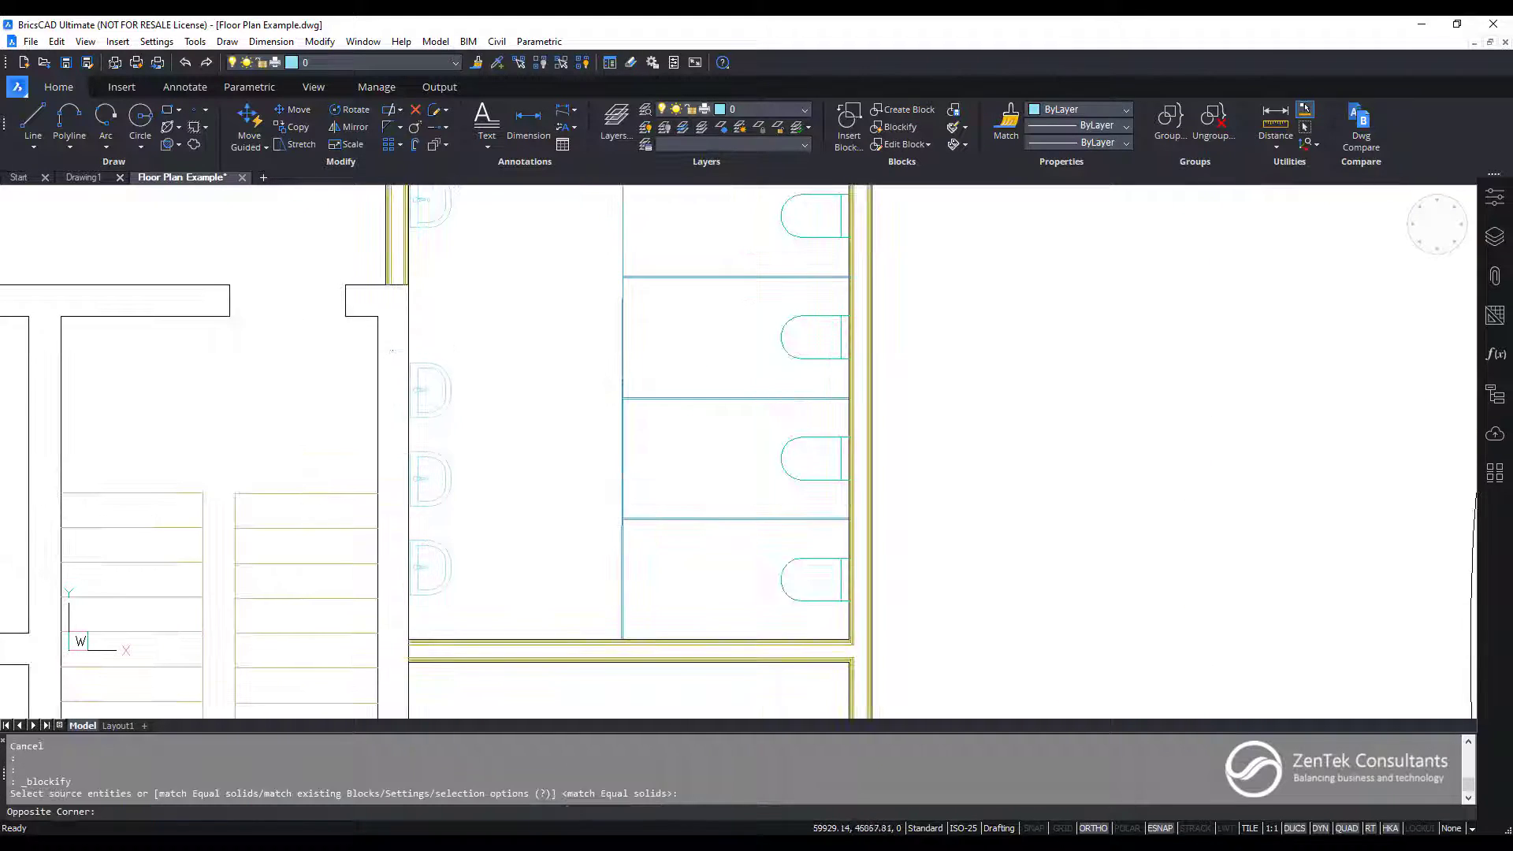
click(484, 432)
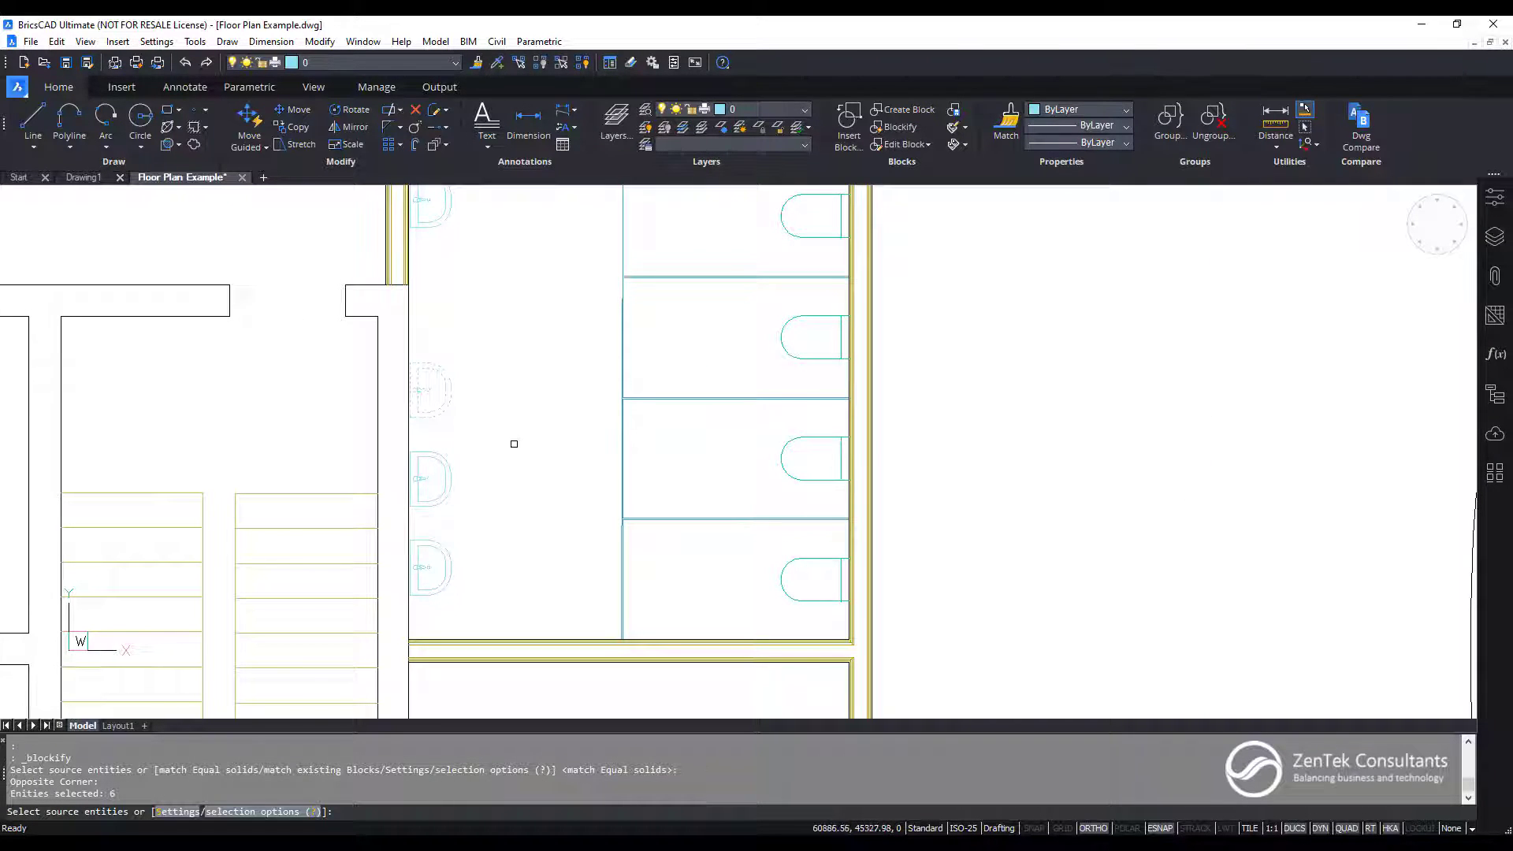
scroll(513, 444, down, 4)
key(Return)
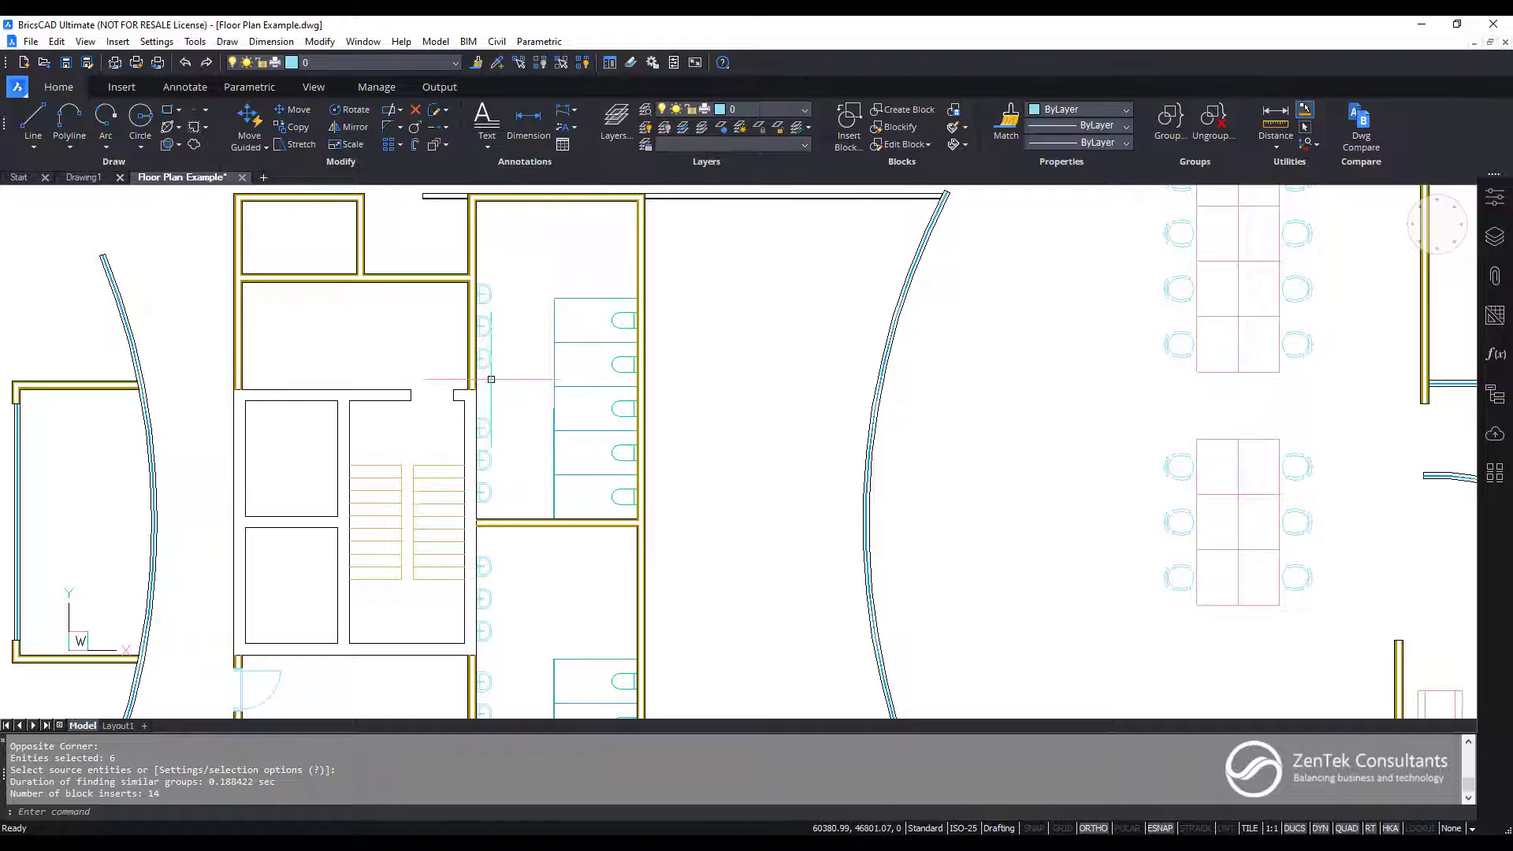
Select the lowest washbasin in the upper washroom to check its entity type, and clear the selection
click(486, 492)
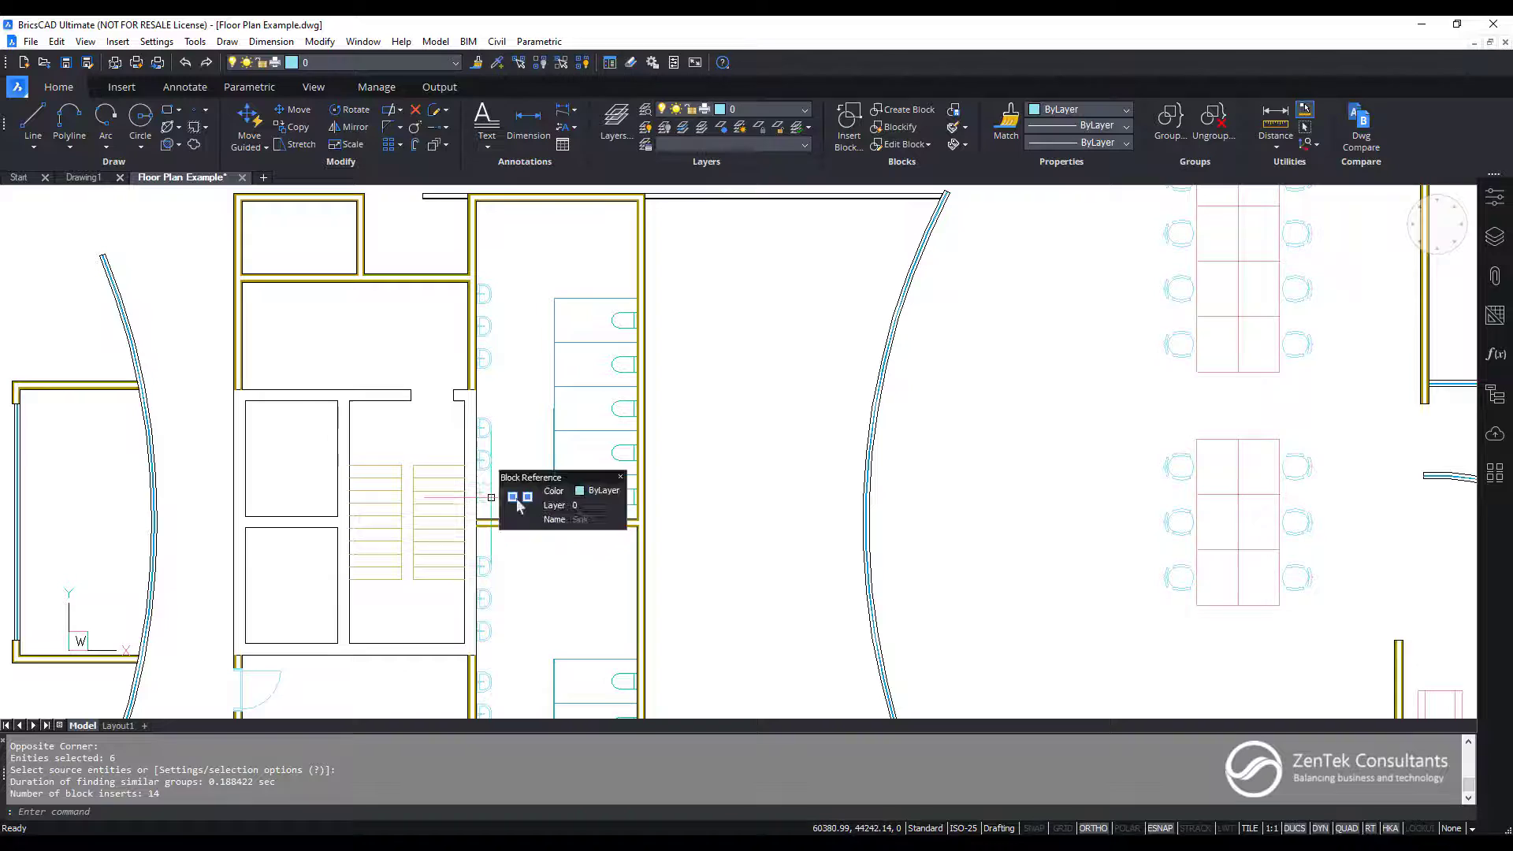
key(Escape)
key(Escape)
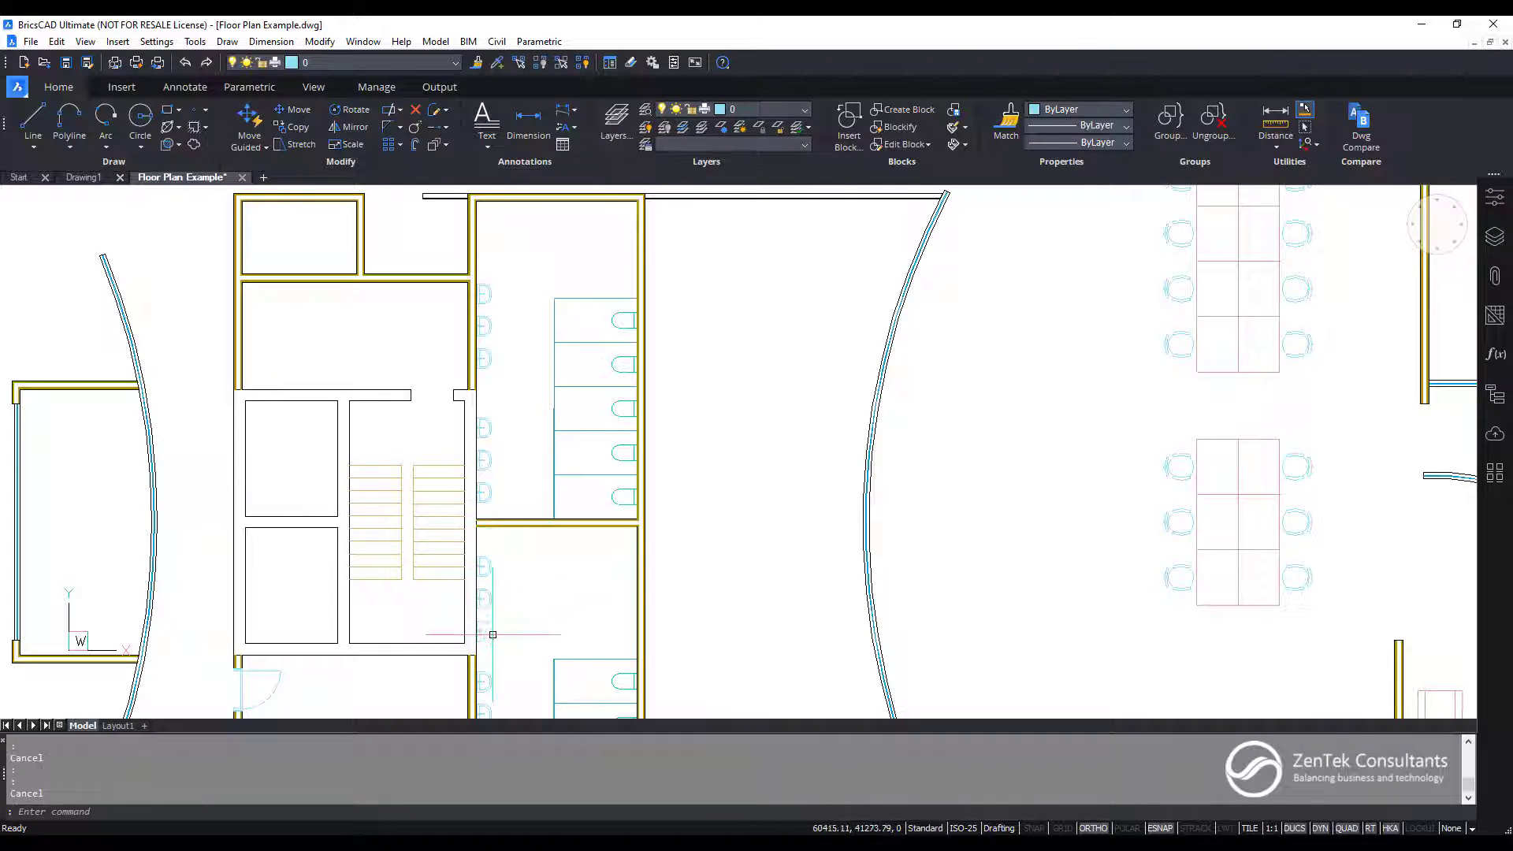
scroll(484, 631, down, 3)
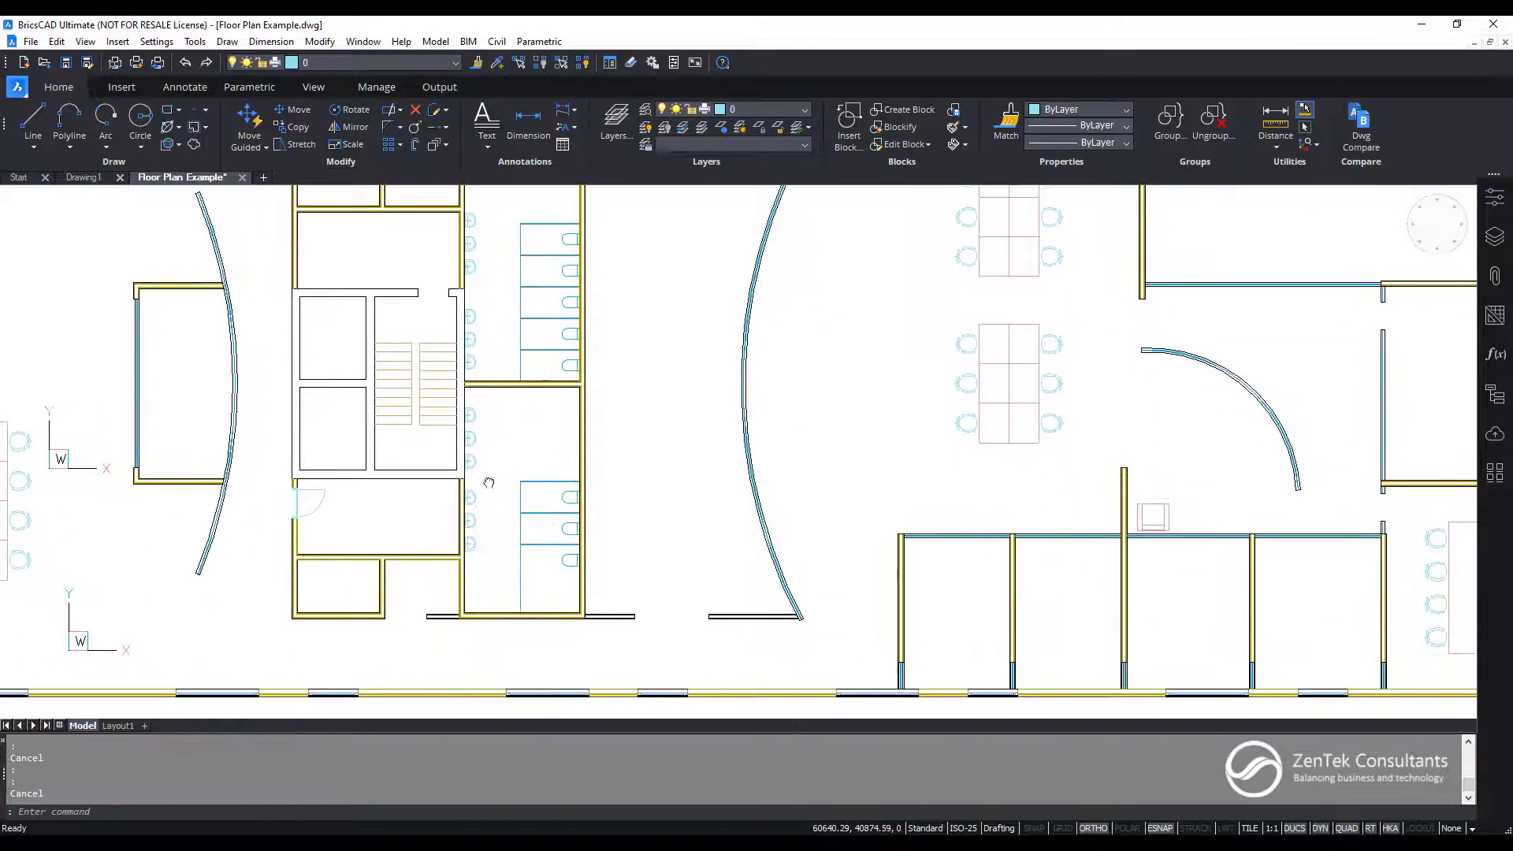
scroll(459, 285, up, 2)
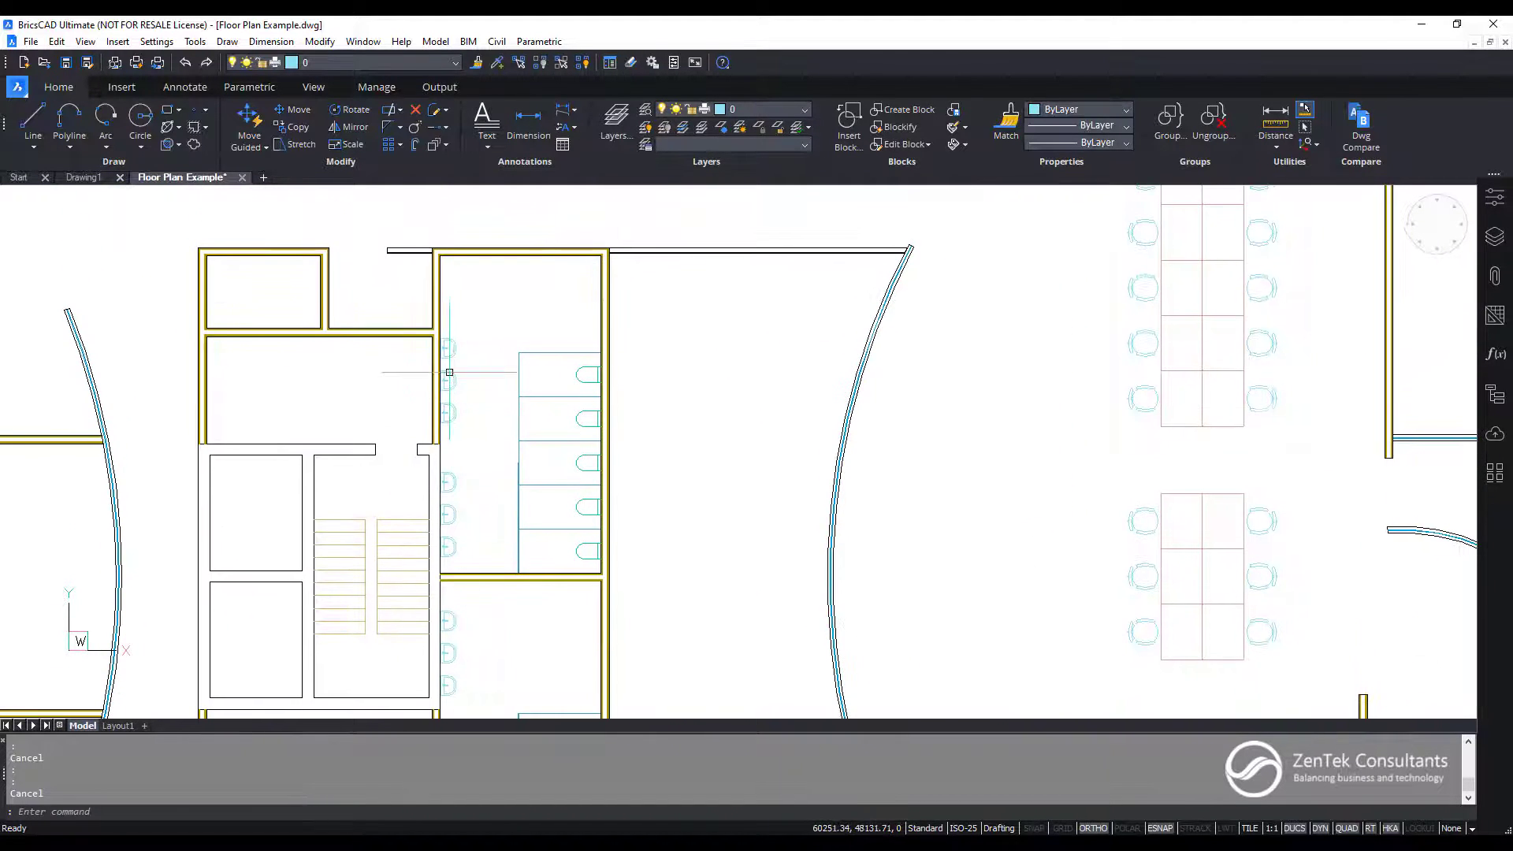
Try moving the topmost washbasin in the upper washroom away from the wall, and undo the move
scroll(463, 348, up, 3)
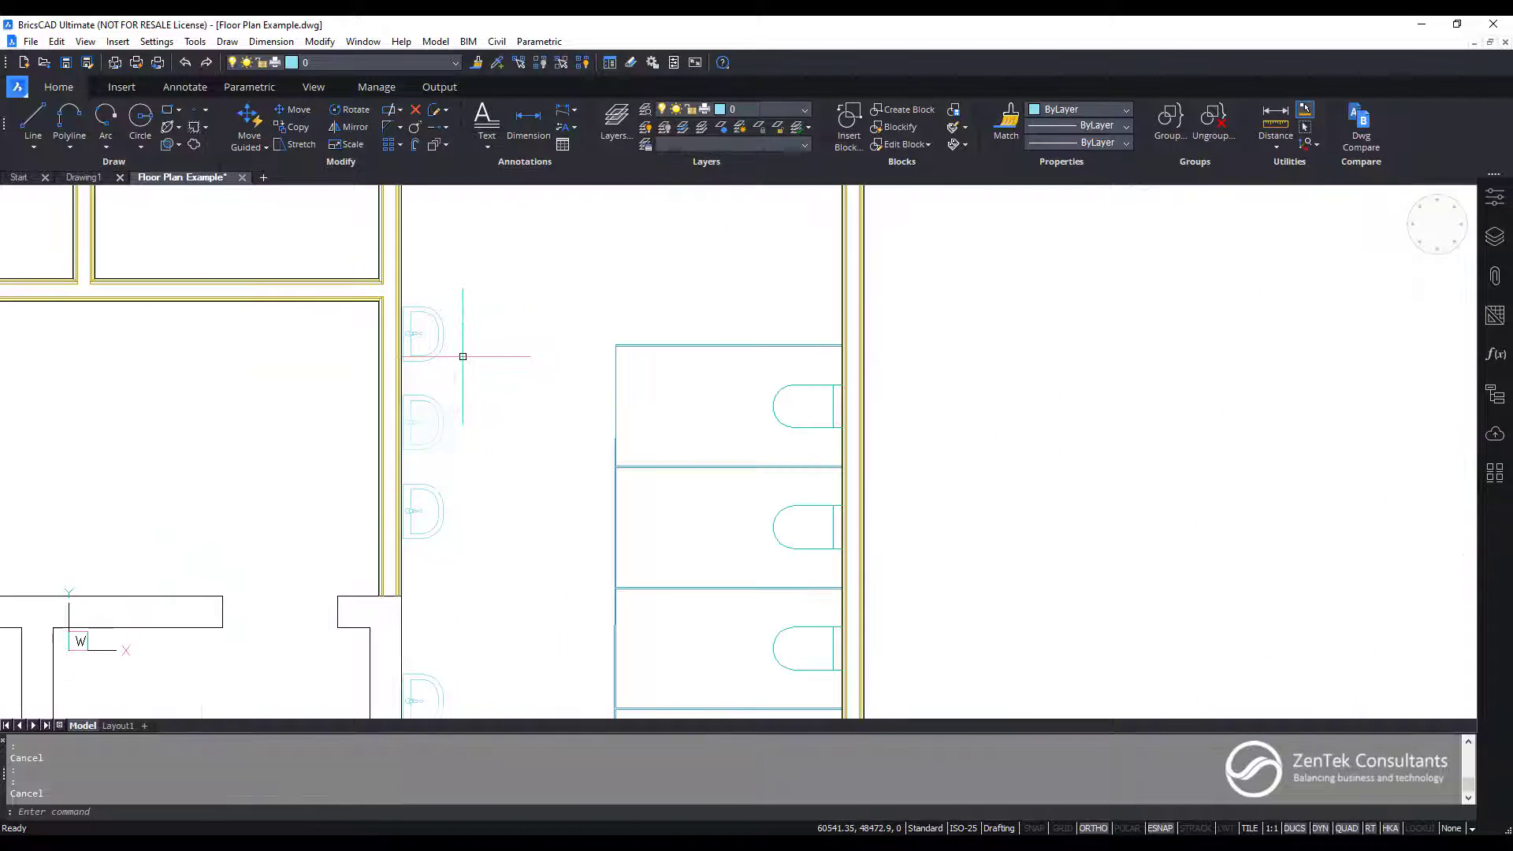
text(m)
key(Return)
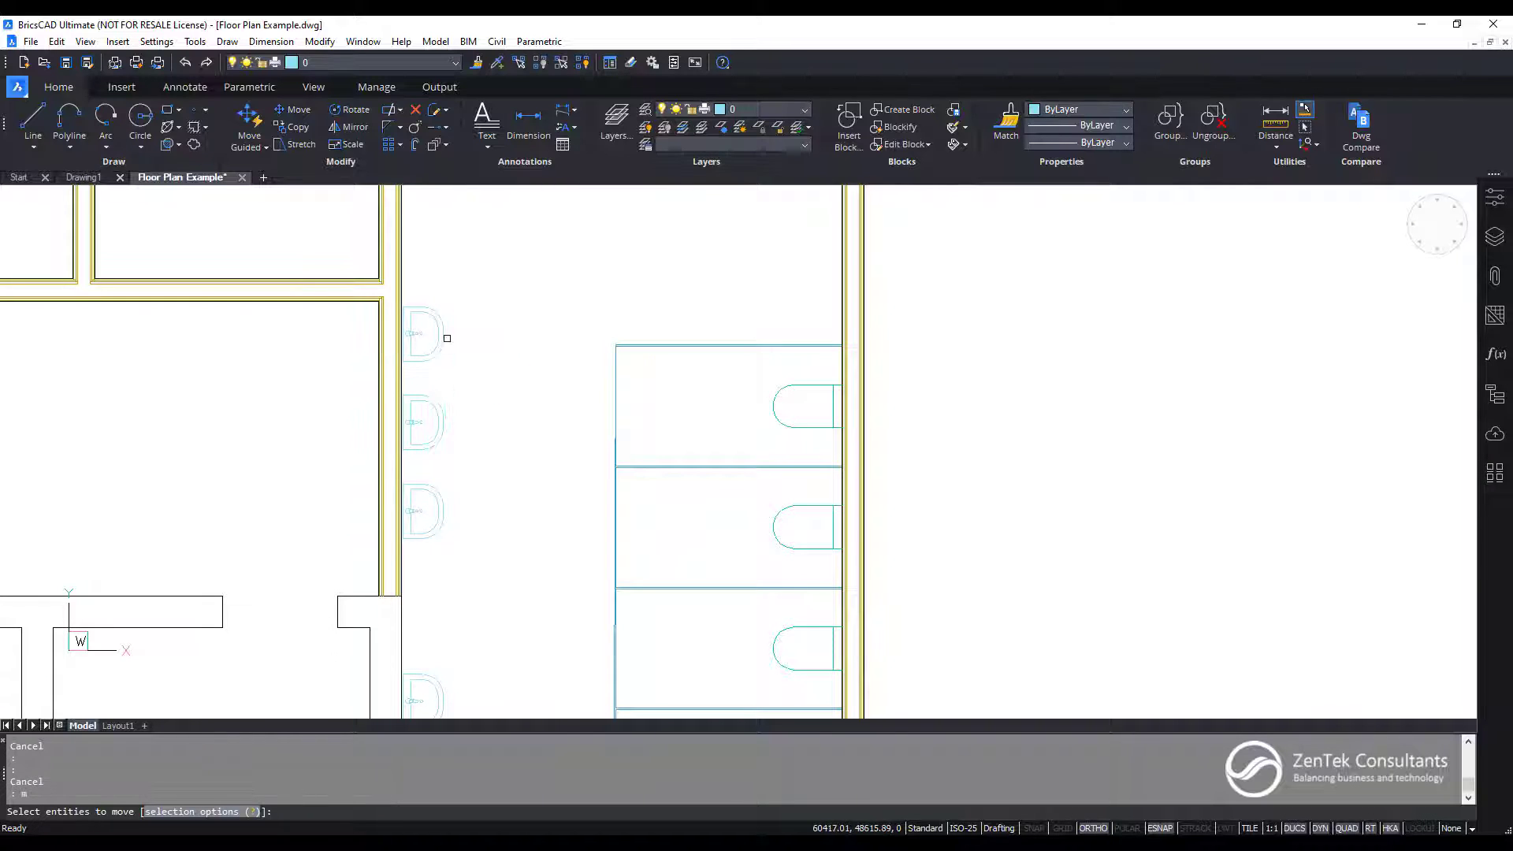
click(439, 339)
key(Return)
click(500, 331)
click(594, 346)
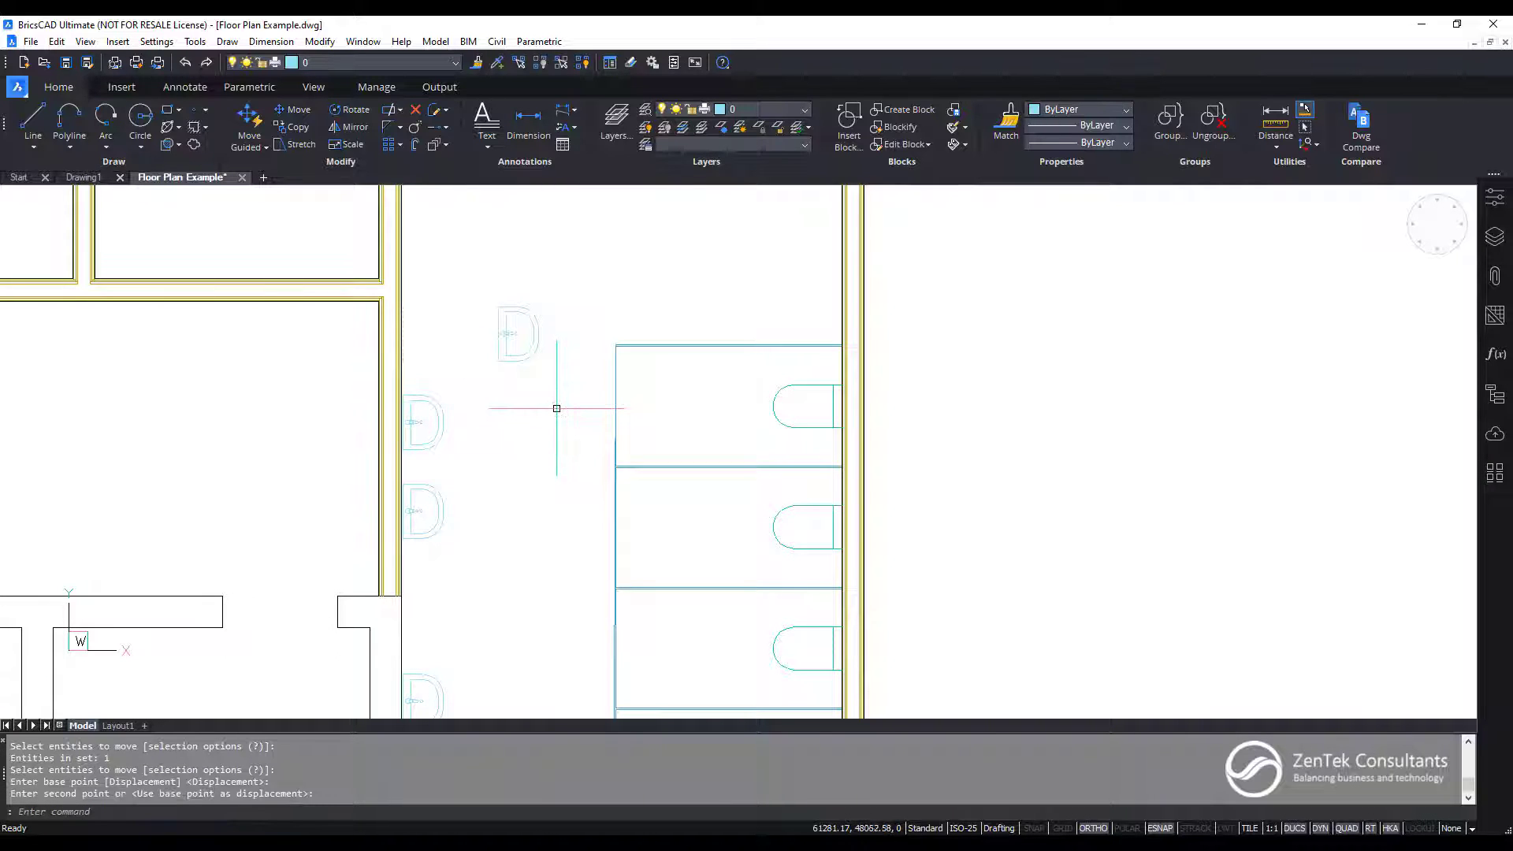
key(ctrl+z)
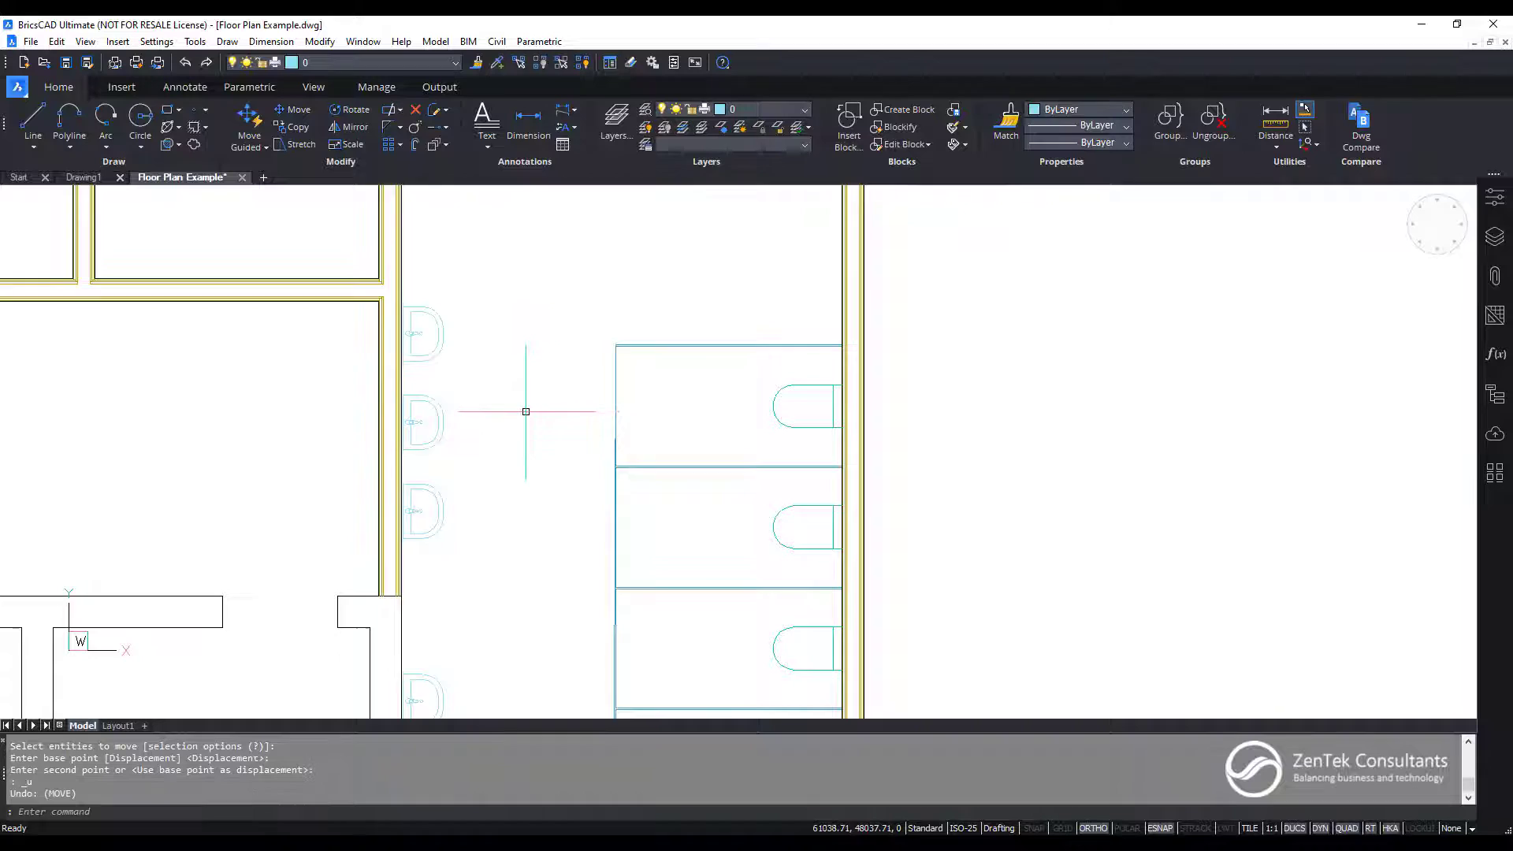
Blockify the top three washbasins in the upper washroom as one group, using a window selection, default insertion point and default name
scroll(523, 412, down, 3)
middle_drag(536, 418, 529, 376)
scroll(520, 377, down, 3)
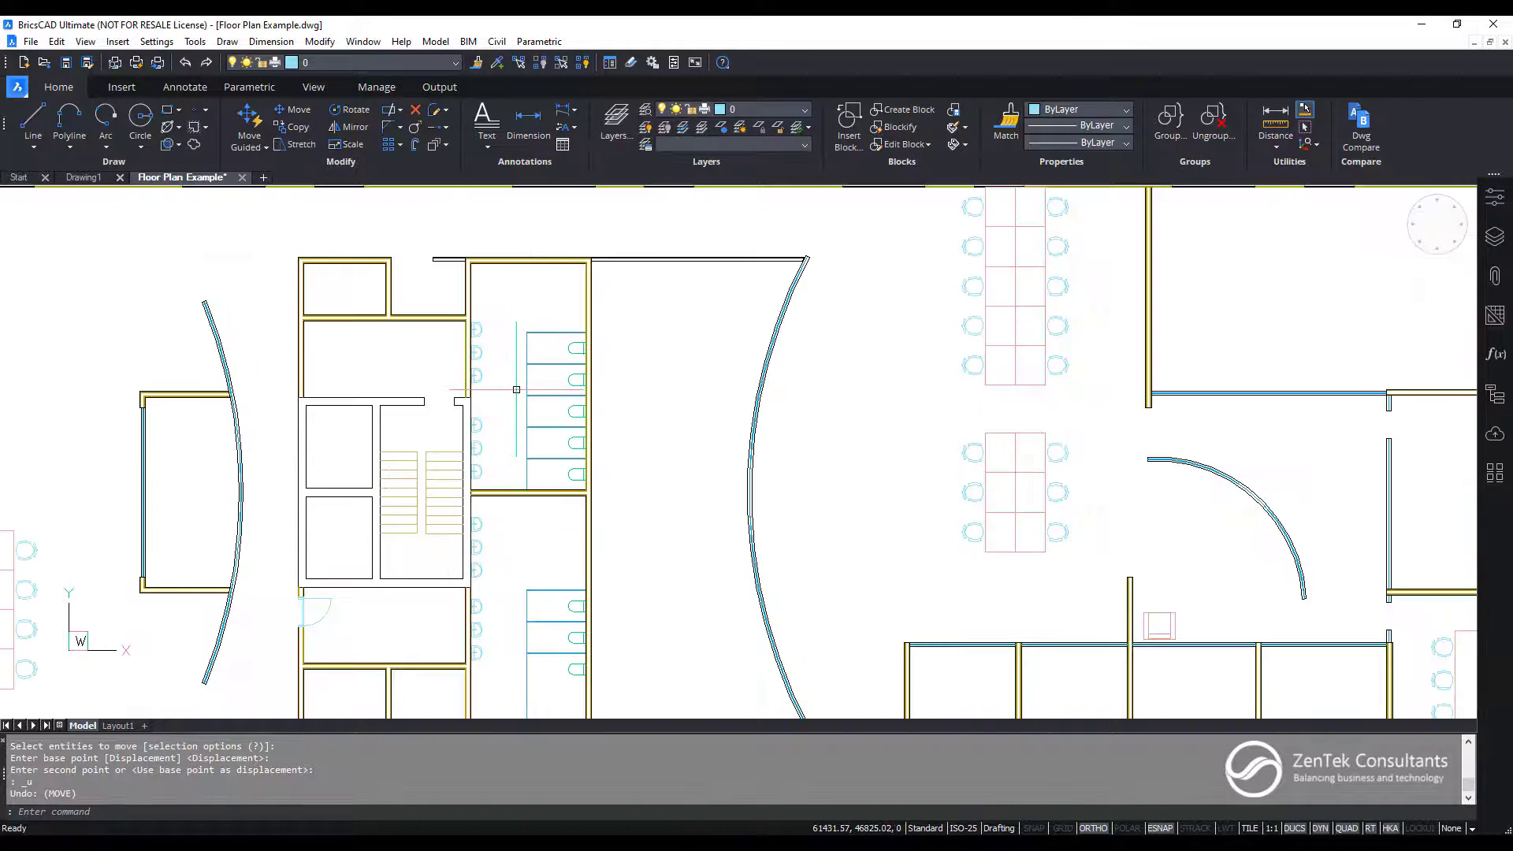
scroll(475, 622, up, 2)
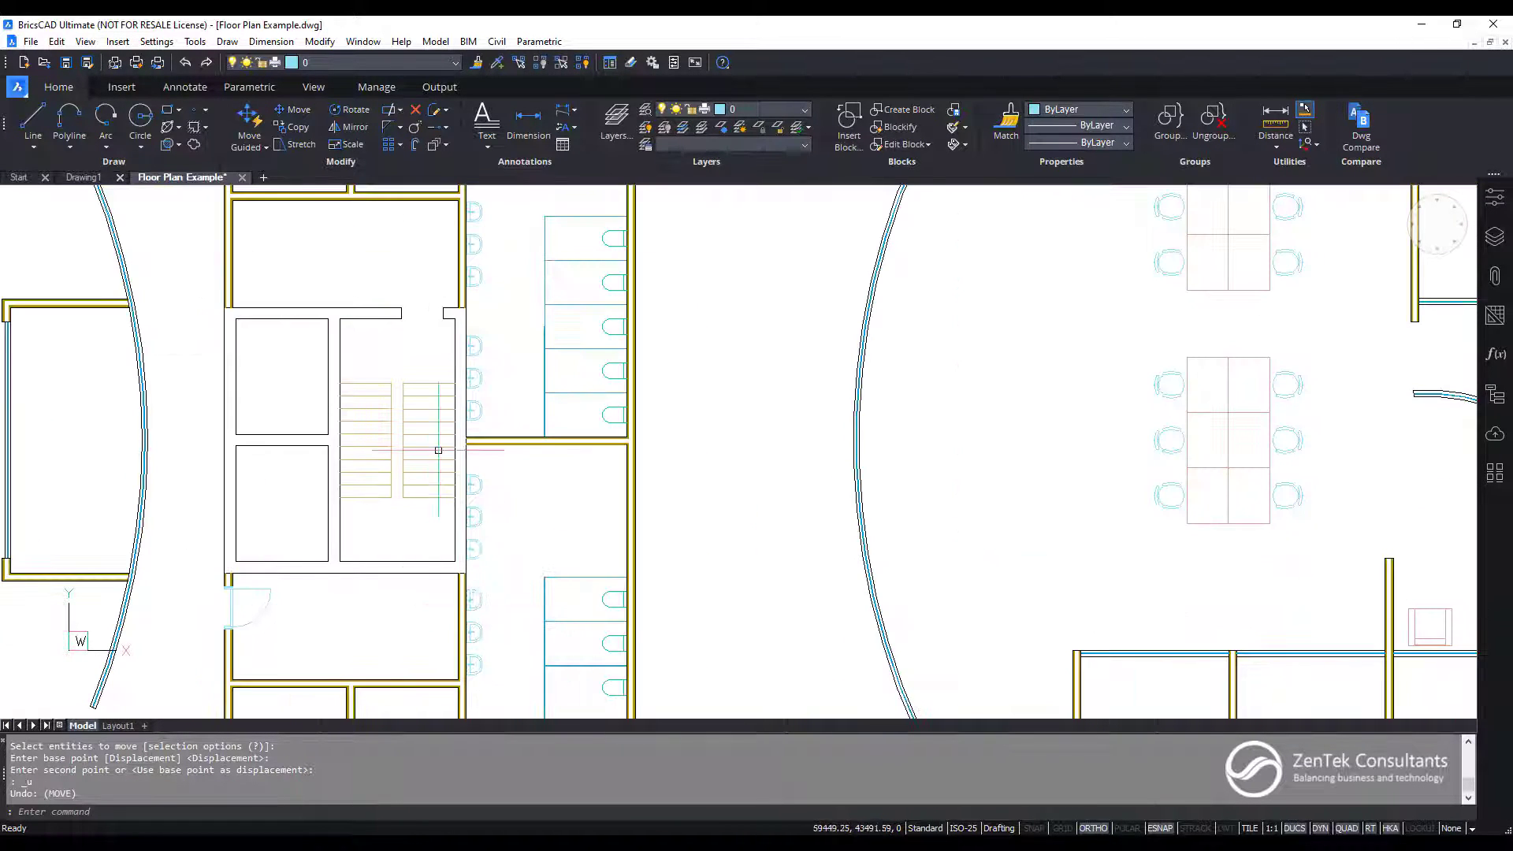
middle_drag(481, 374, 466, 500)
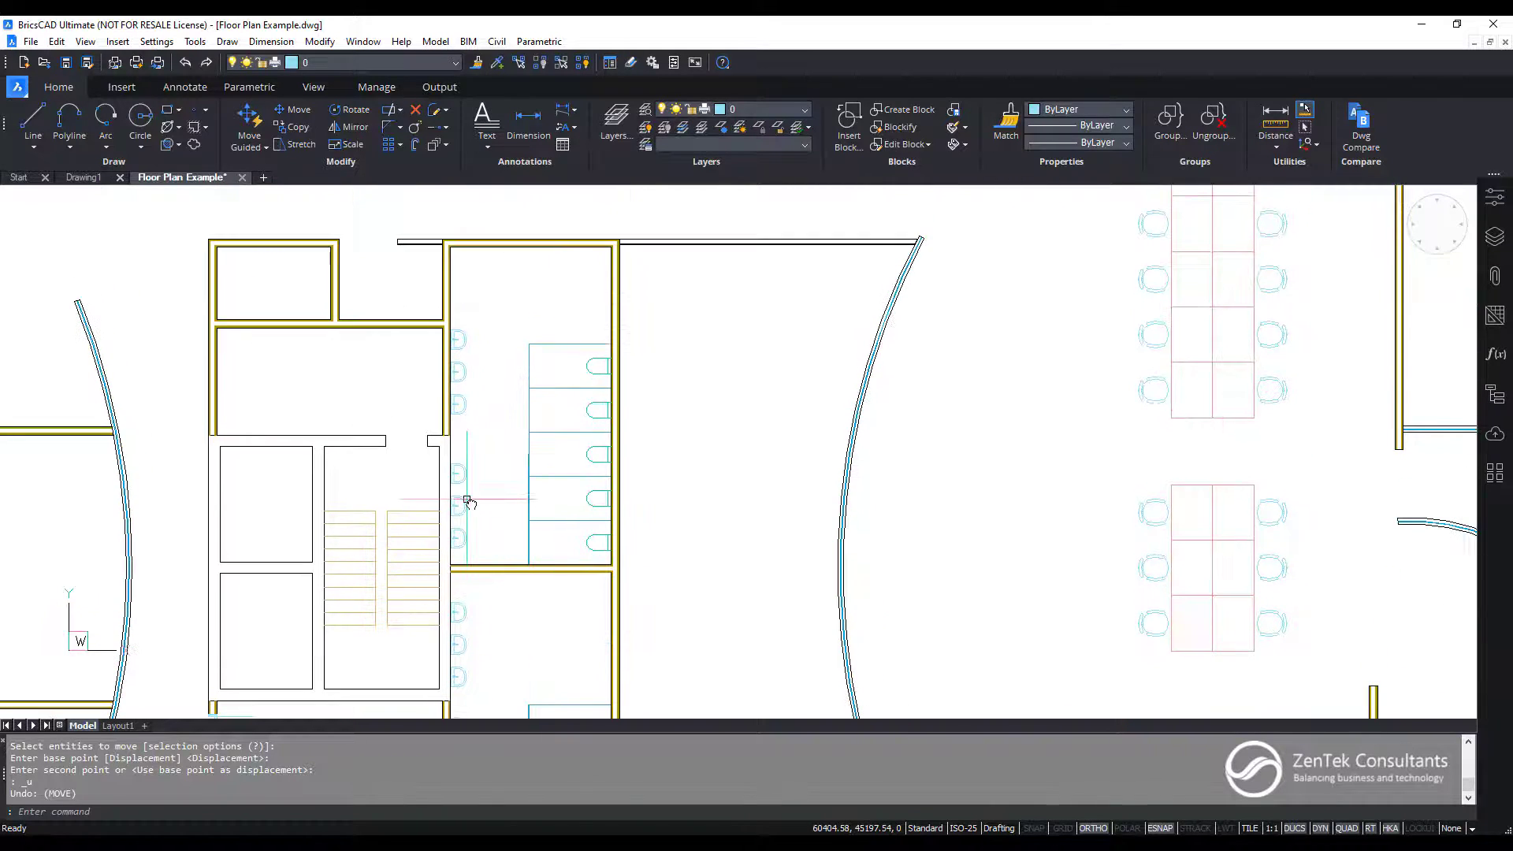
click(922, 129)
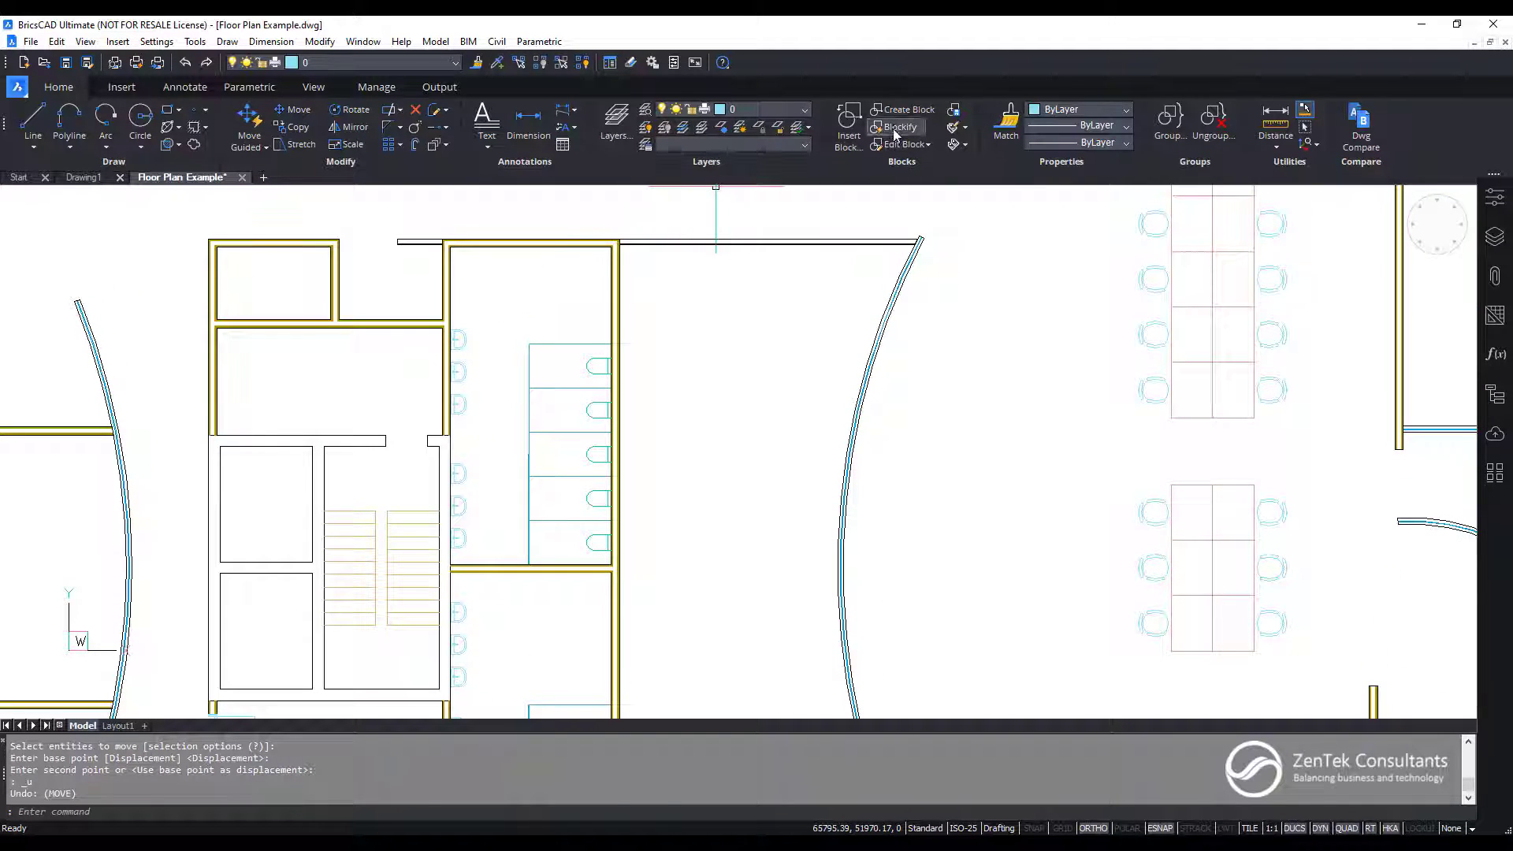
scroll(501, 326, up, 3)
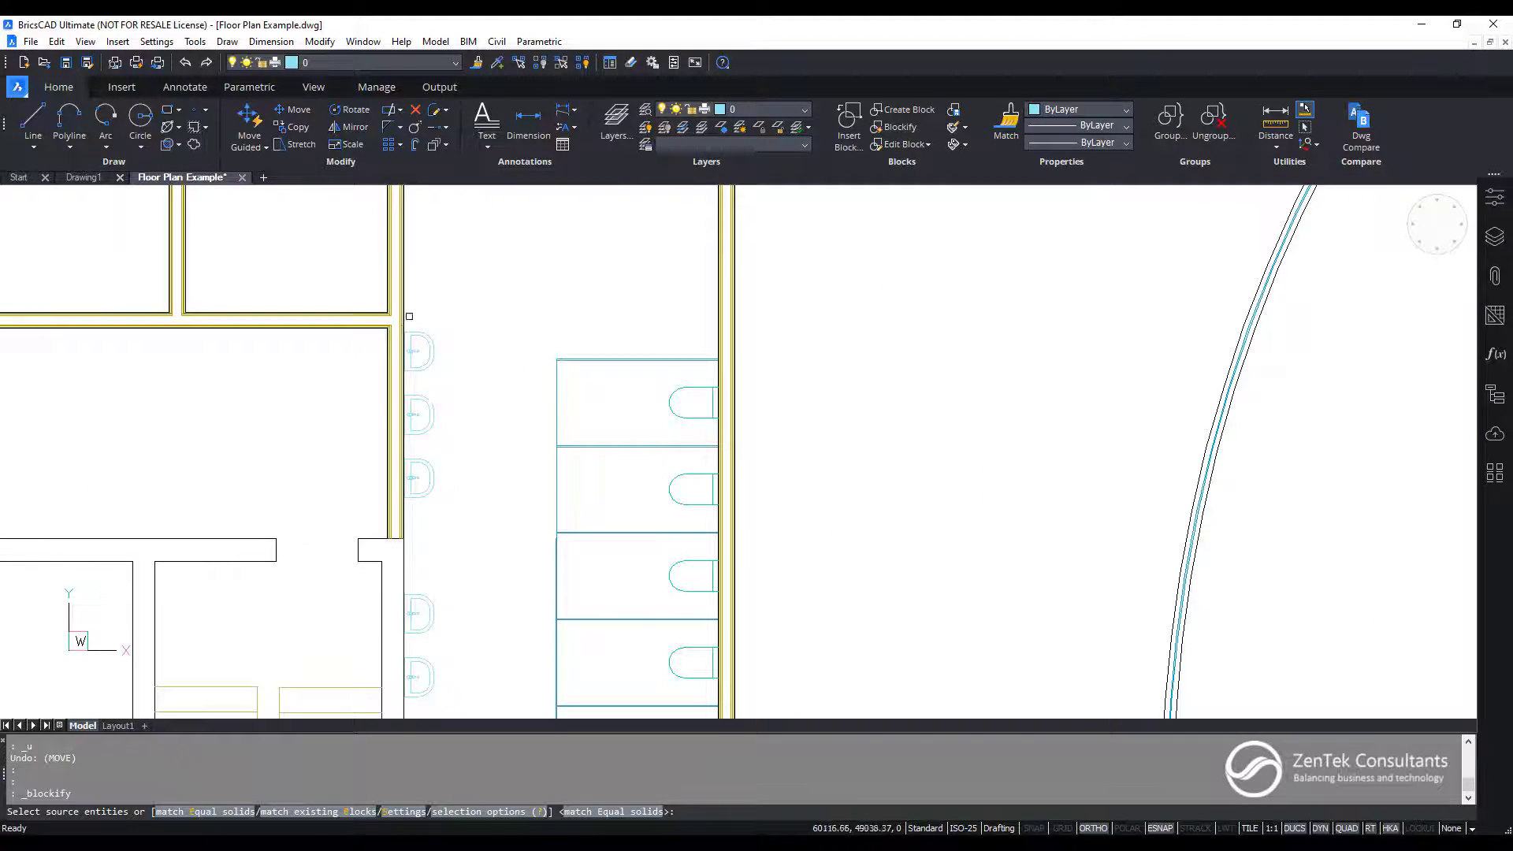
text(w)
key(Return)
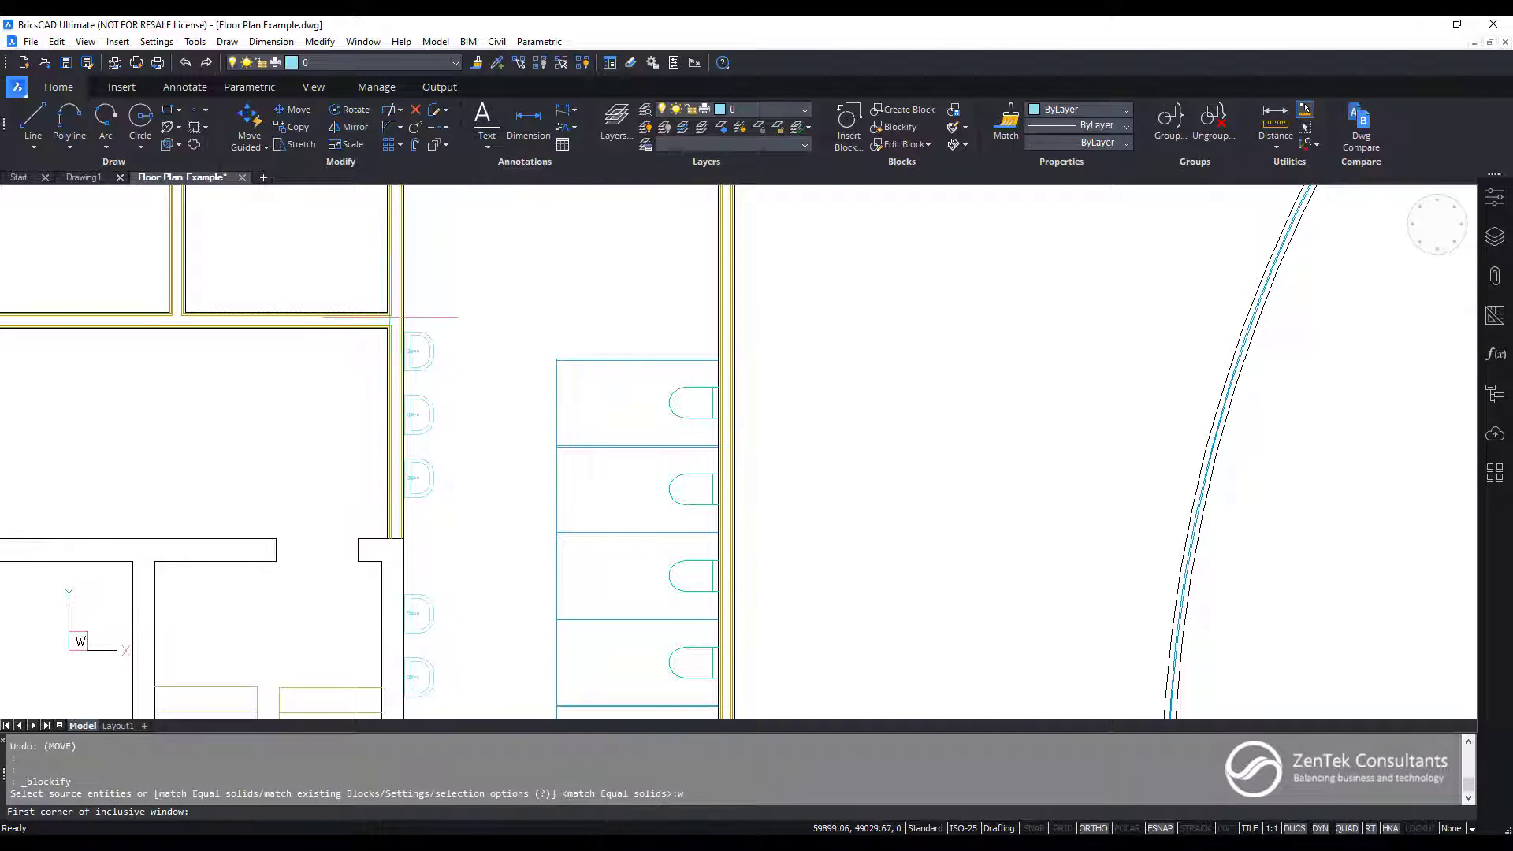
click(392, 316)
click(519, 537)
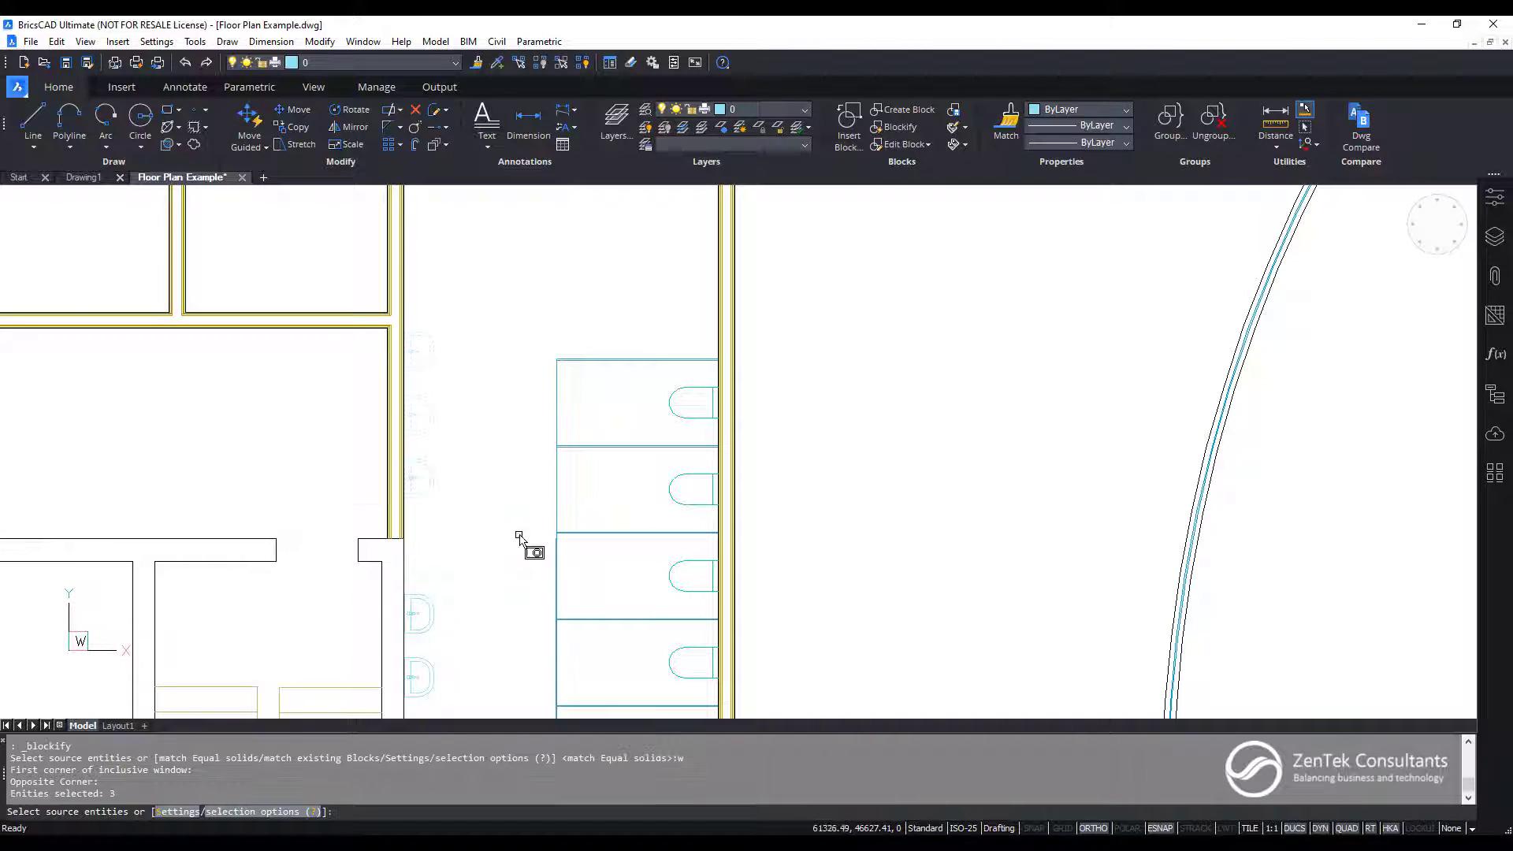
key(Return)
key(Return)
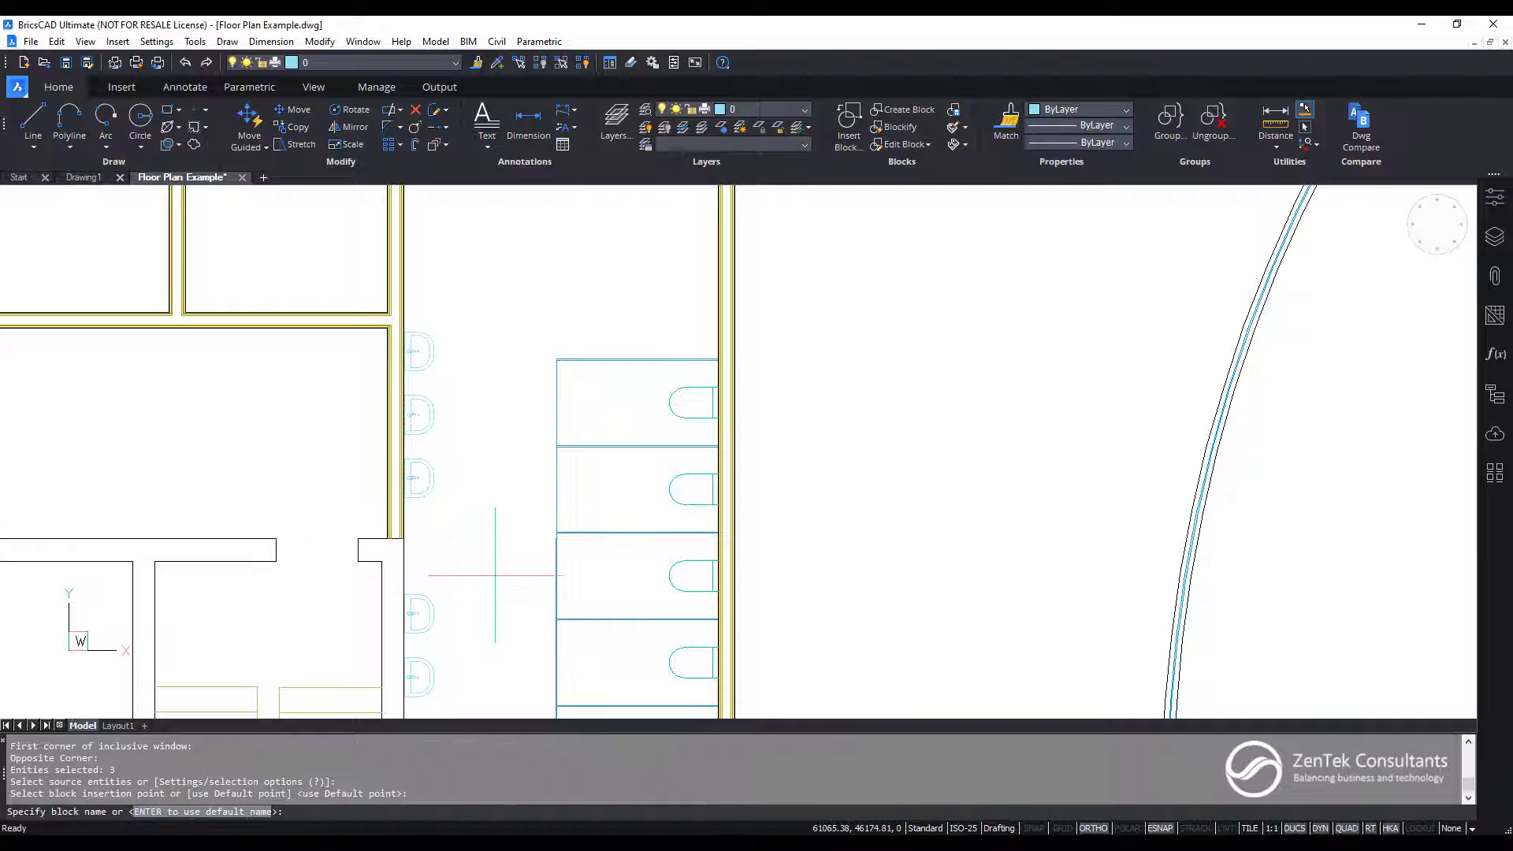
key(Return)
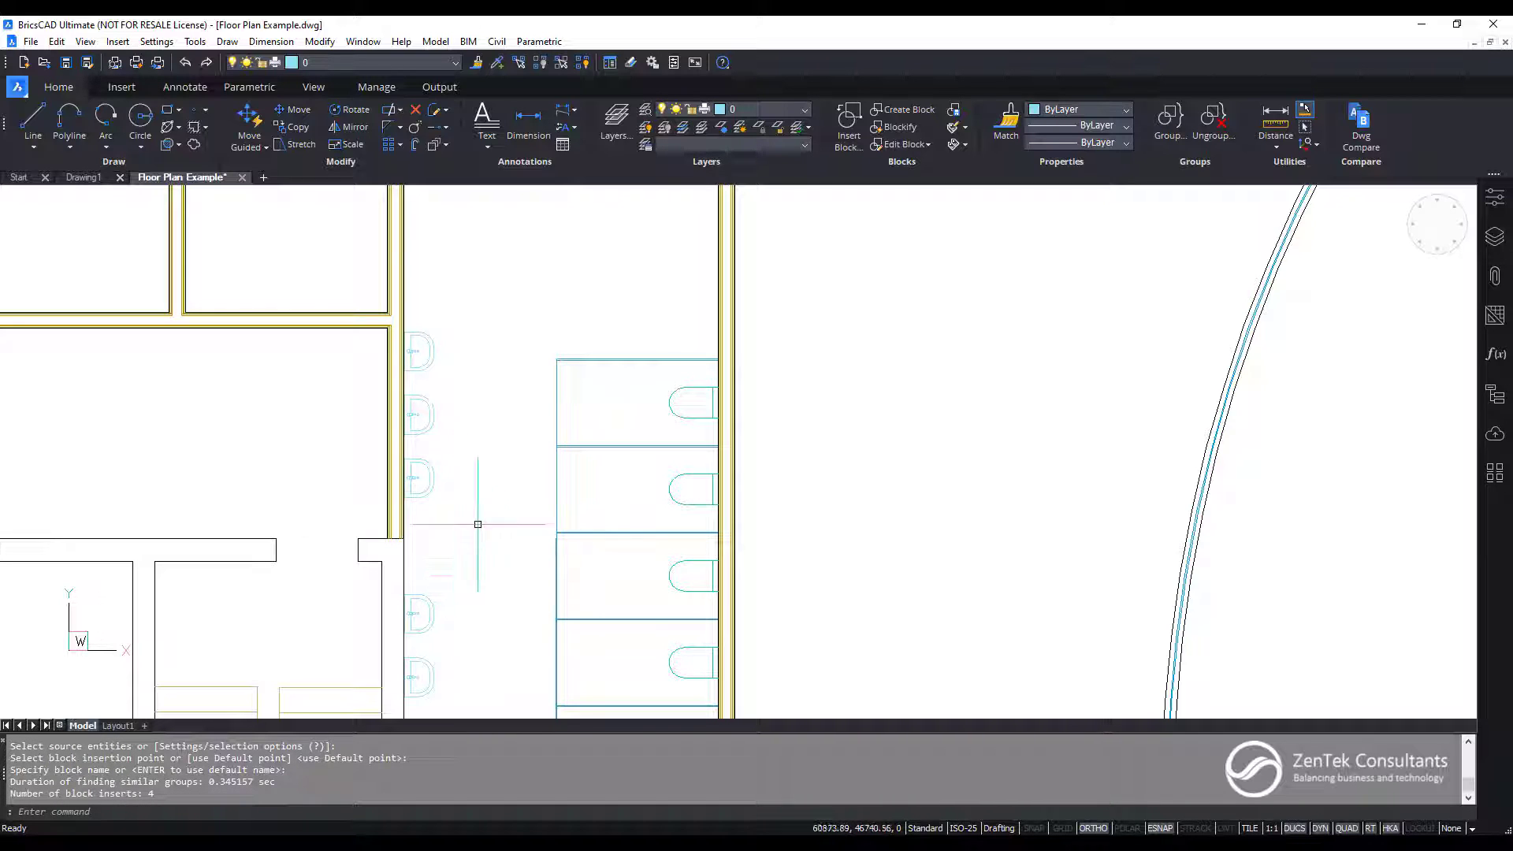
Try moving the top three-washbasin block as a single object, and undo the move
key(ctrl+z)
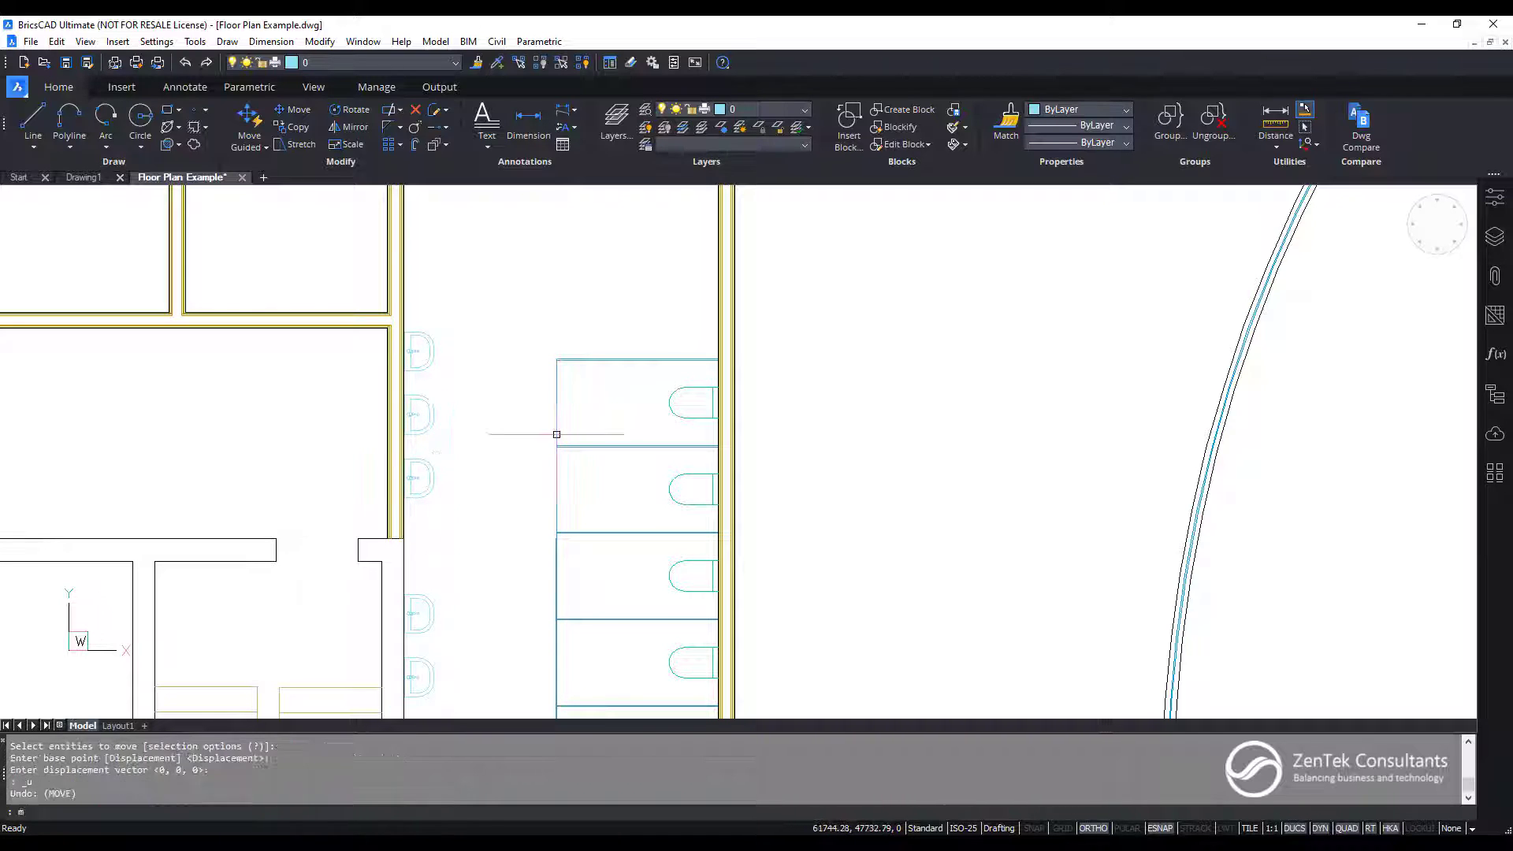
text(m)
key(Return)
click(434, 425)
key(Return)
key(Return)
key(Return)
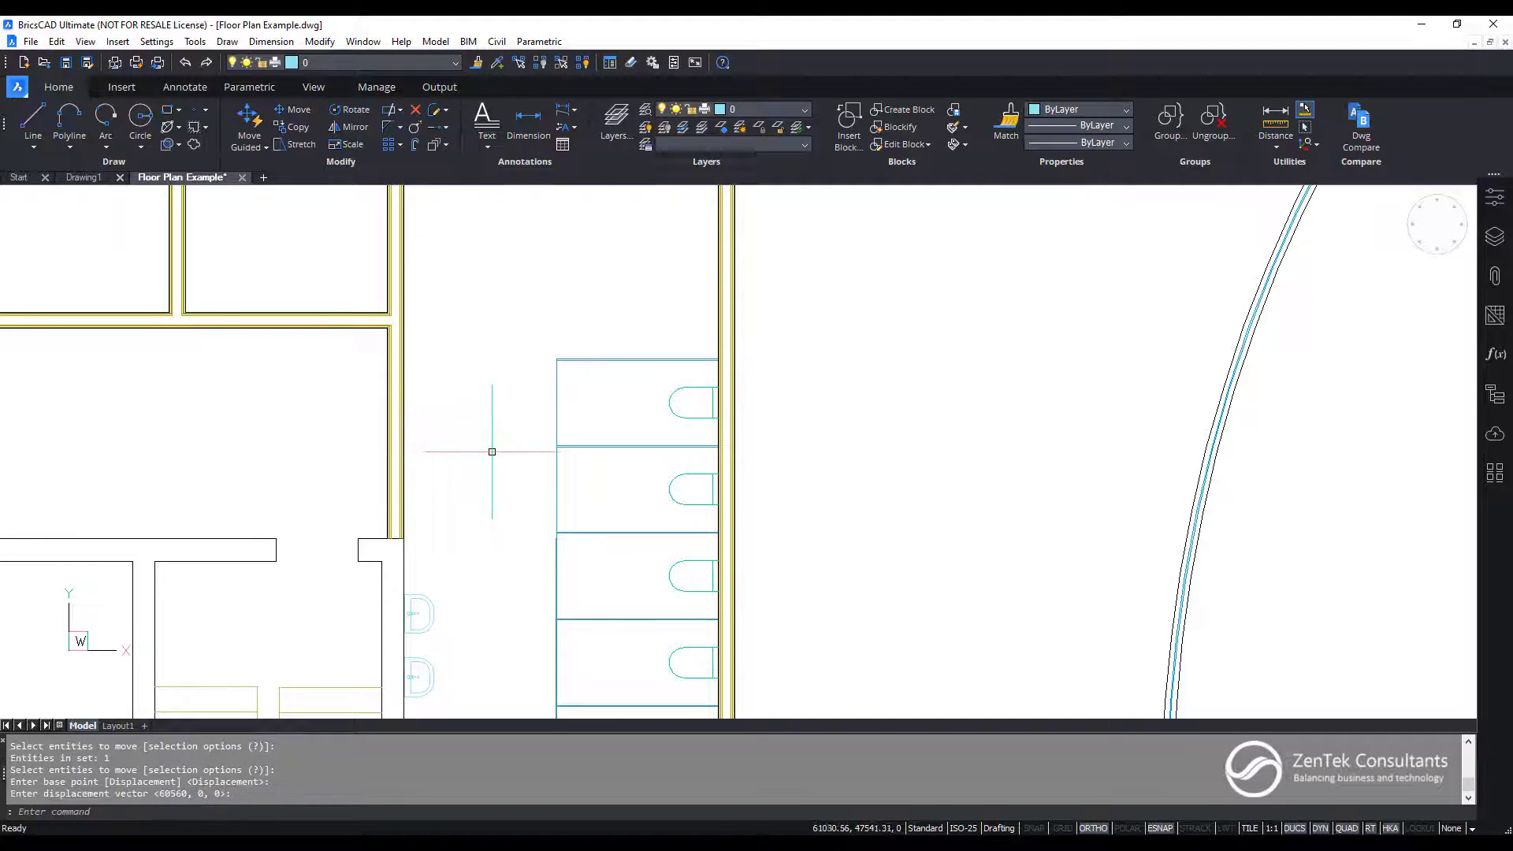
key(ctrl+z)
Select the second group of three washbasins in the upper washroom to check how it is grouped, and clear the selection
scroll(480, 472, down, 3)
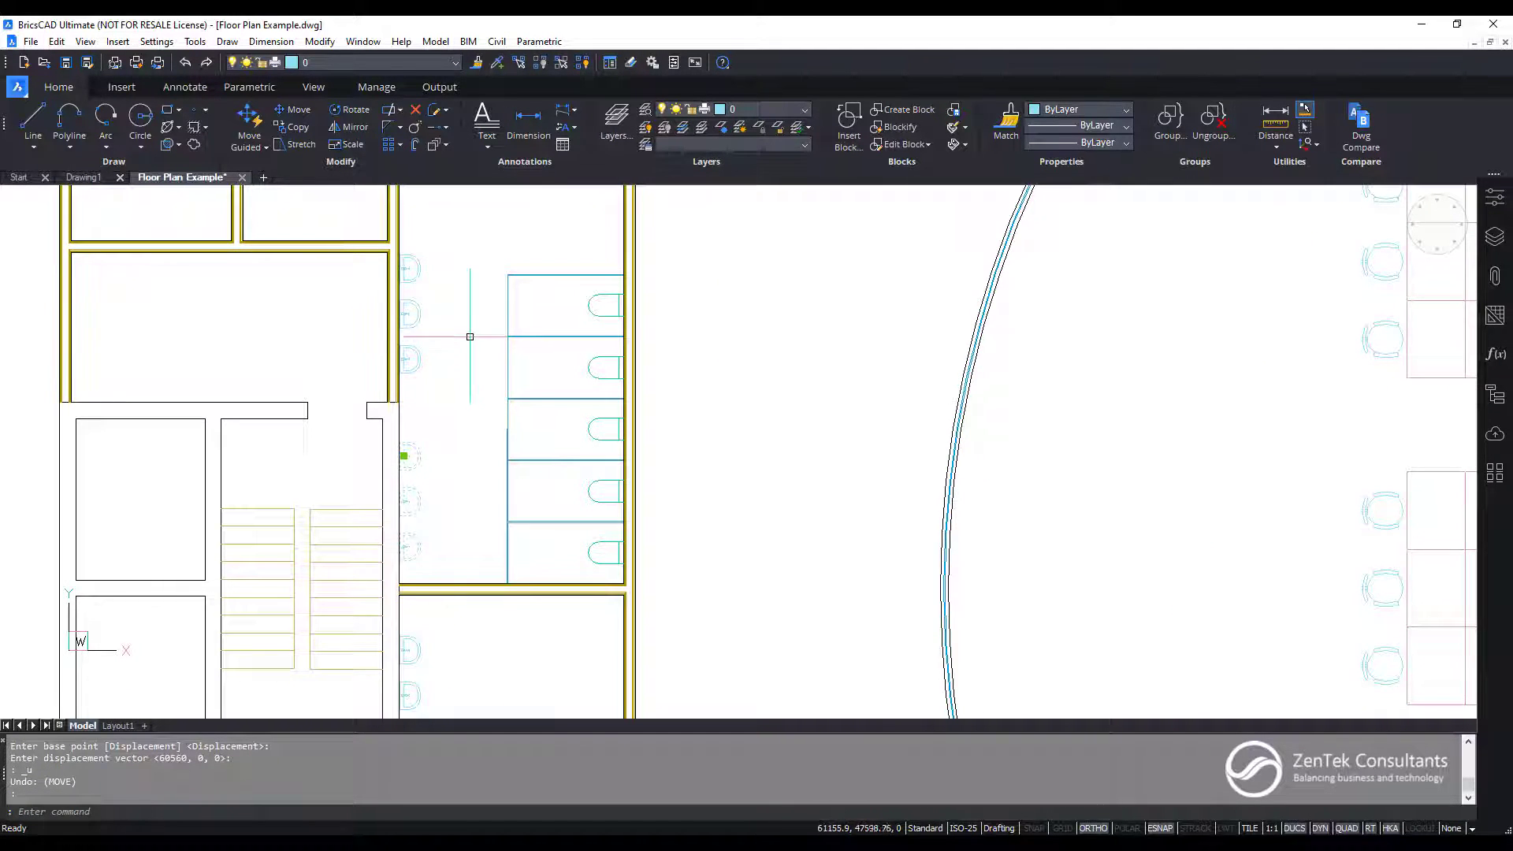
middle_drag(466, 339, 497, 430)
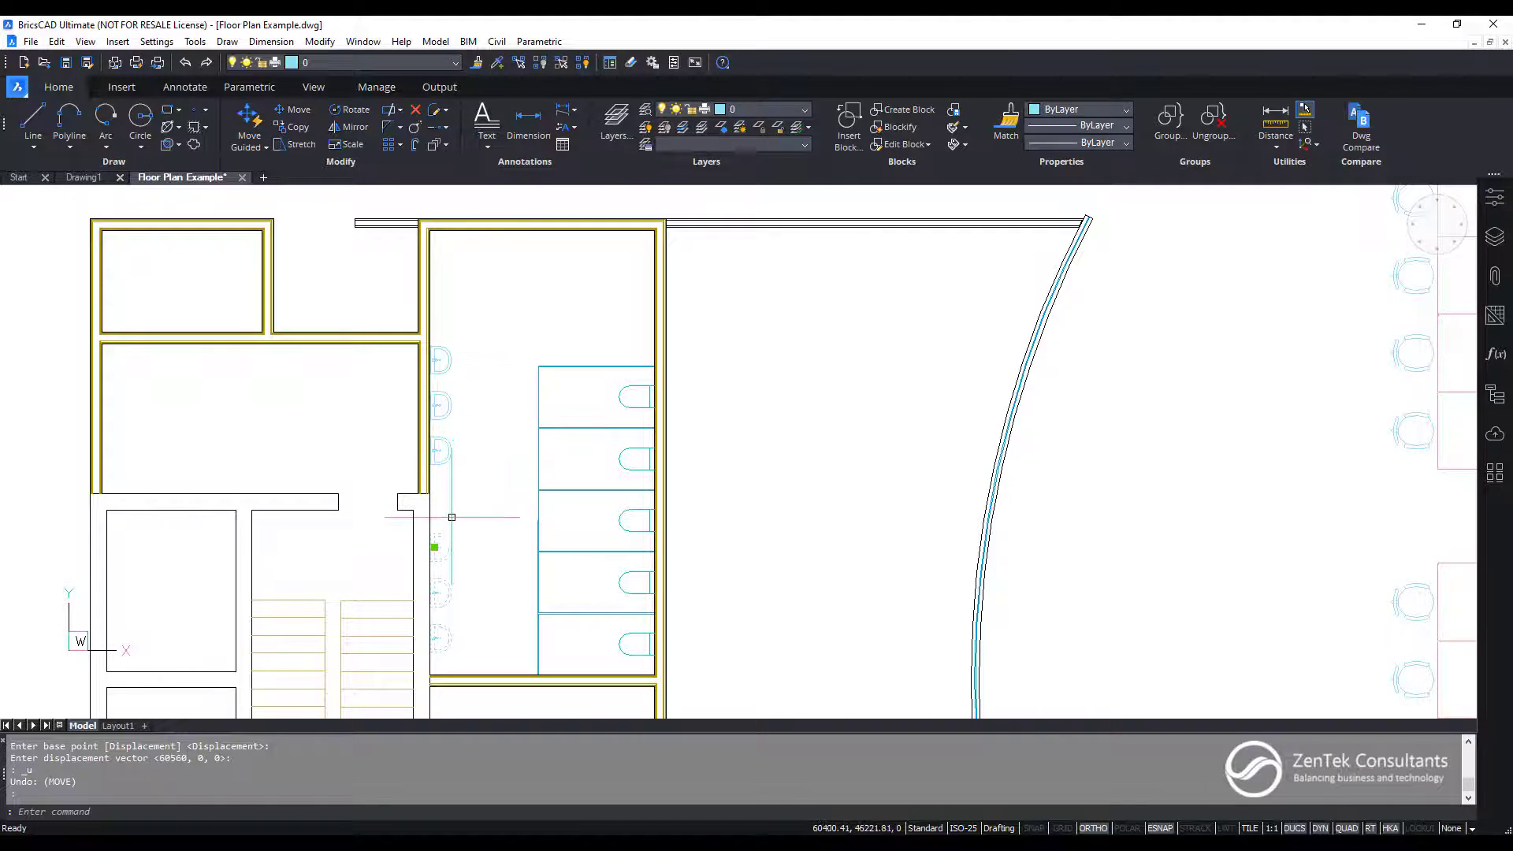
ctrl+scroll(472, 517, down, 5)
key(Escape)
key(Escape)
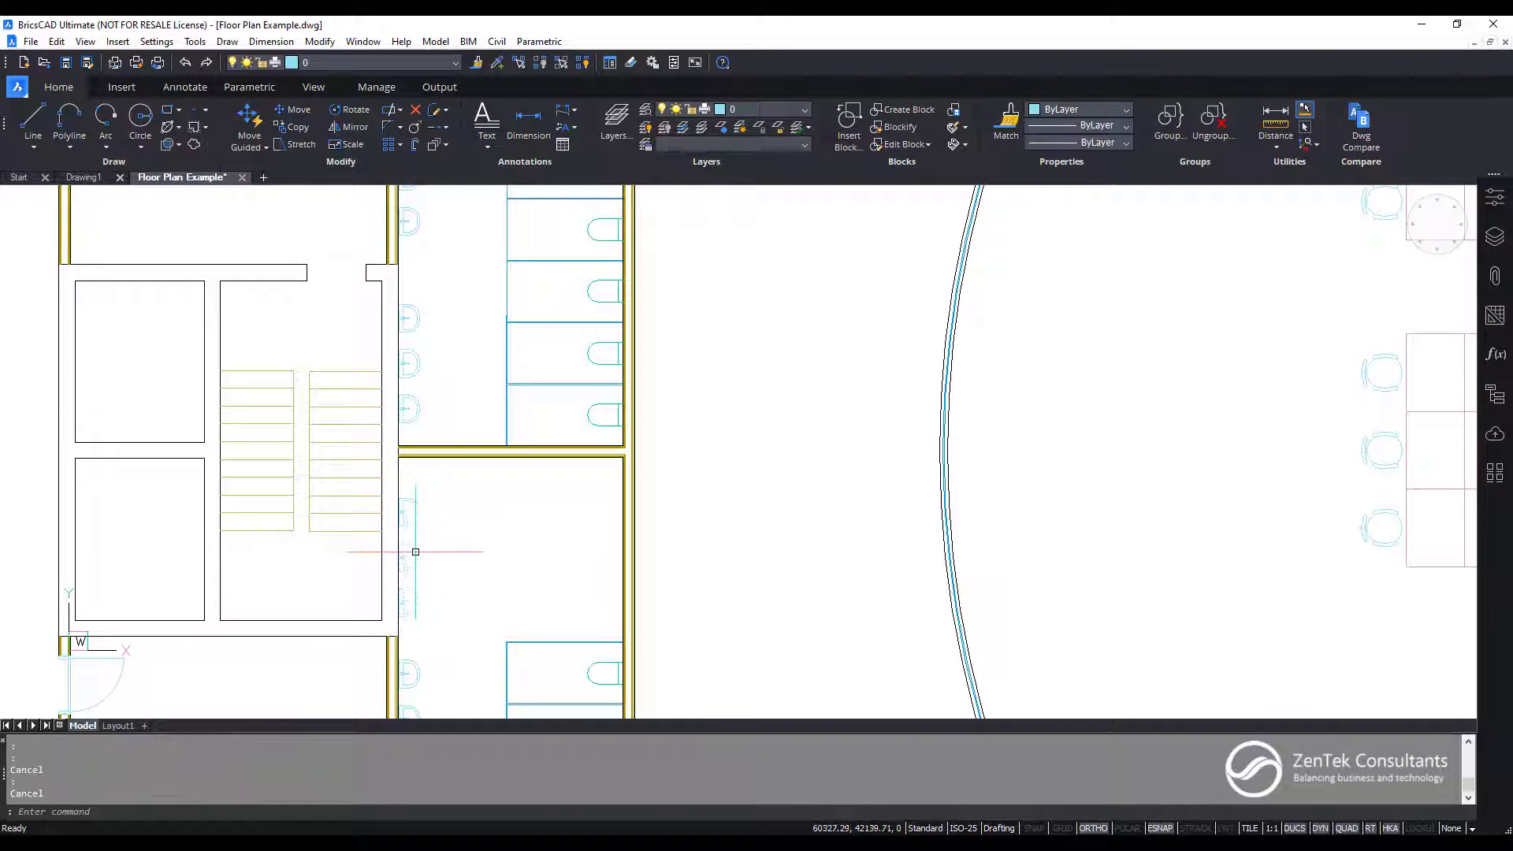
Turn off ortho mode while trying to move the upper three-washbasin block in the lower washroom, and cancel the move
middle_drag(455, 581, 448, 545)
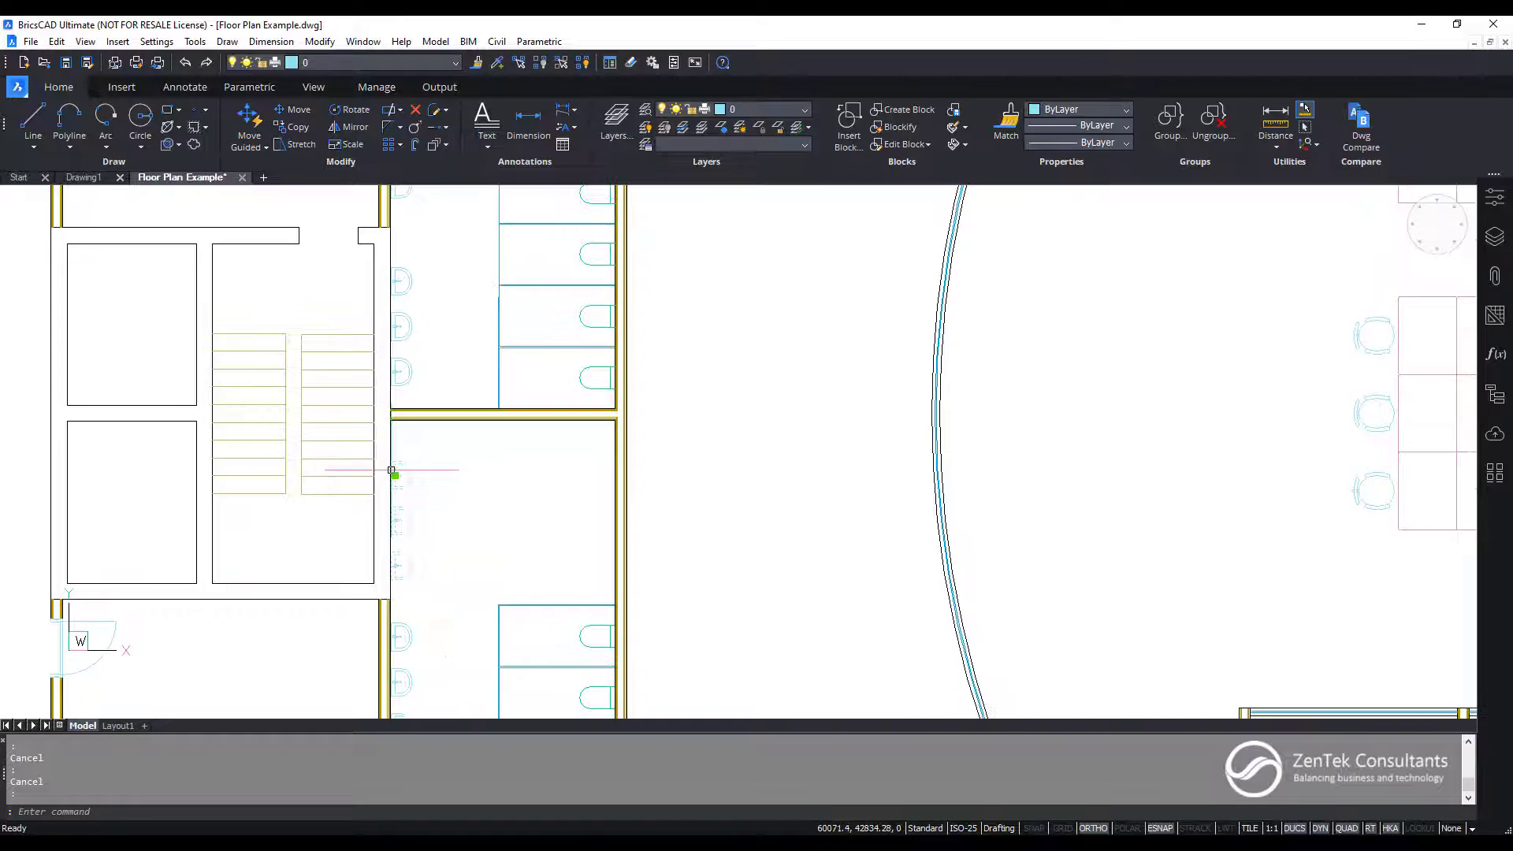
mouse_move(393, 473)
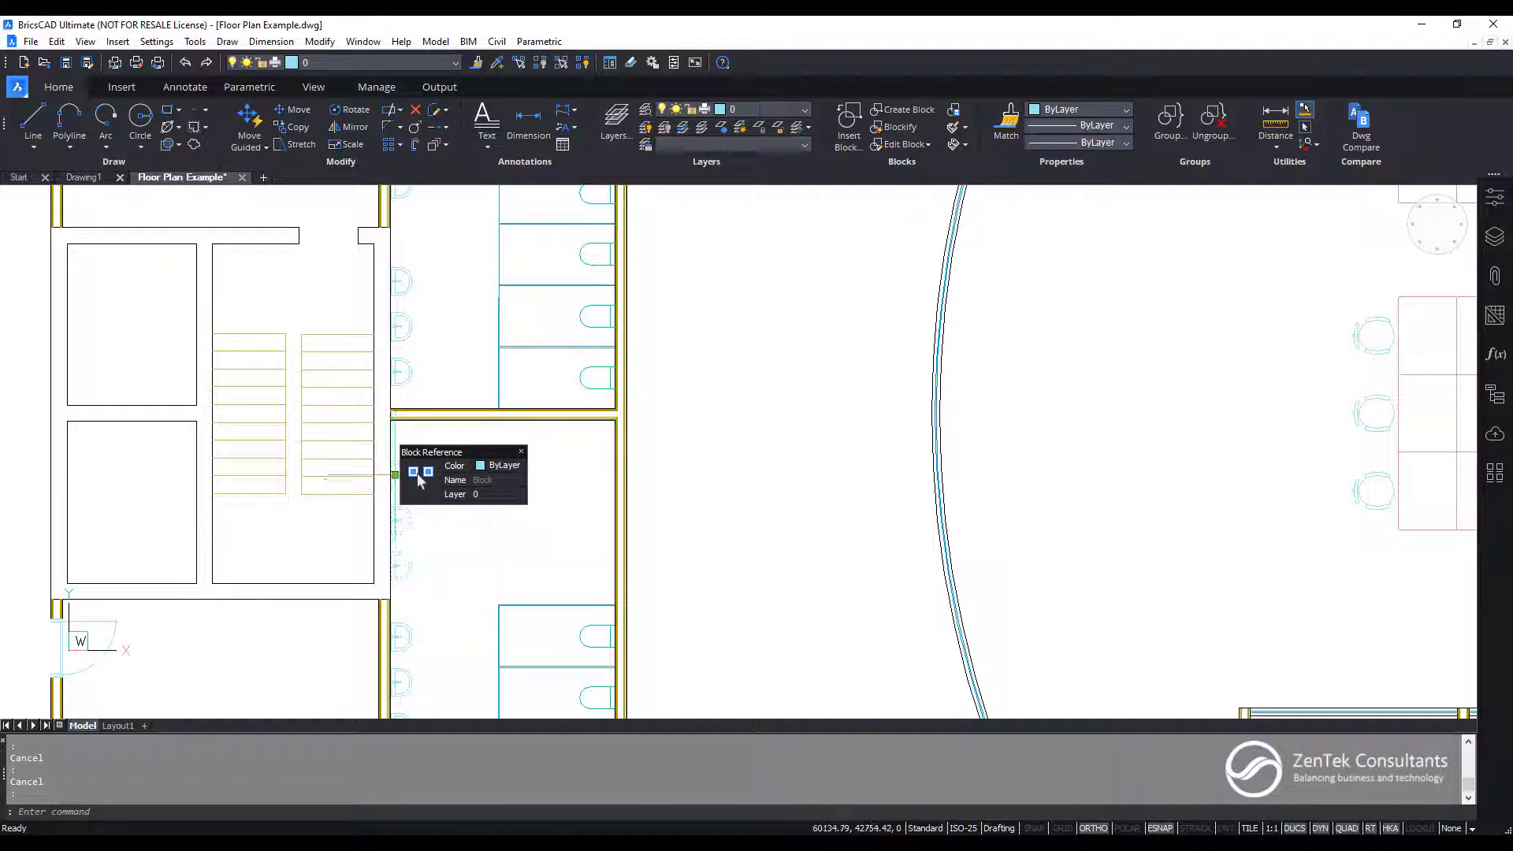
click(393, 474)
key(F8)
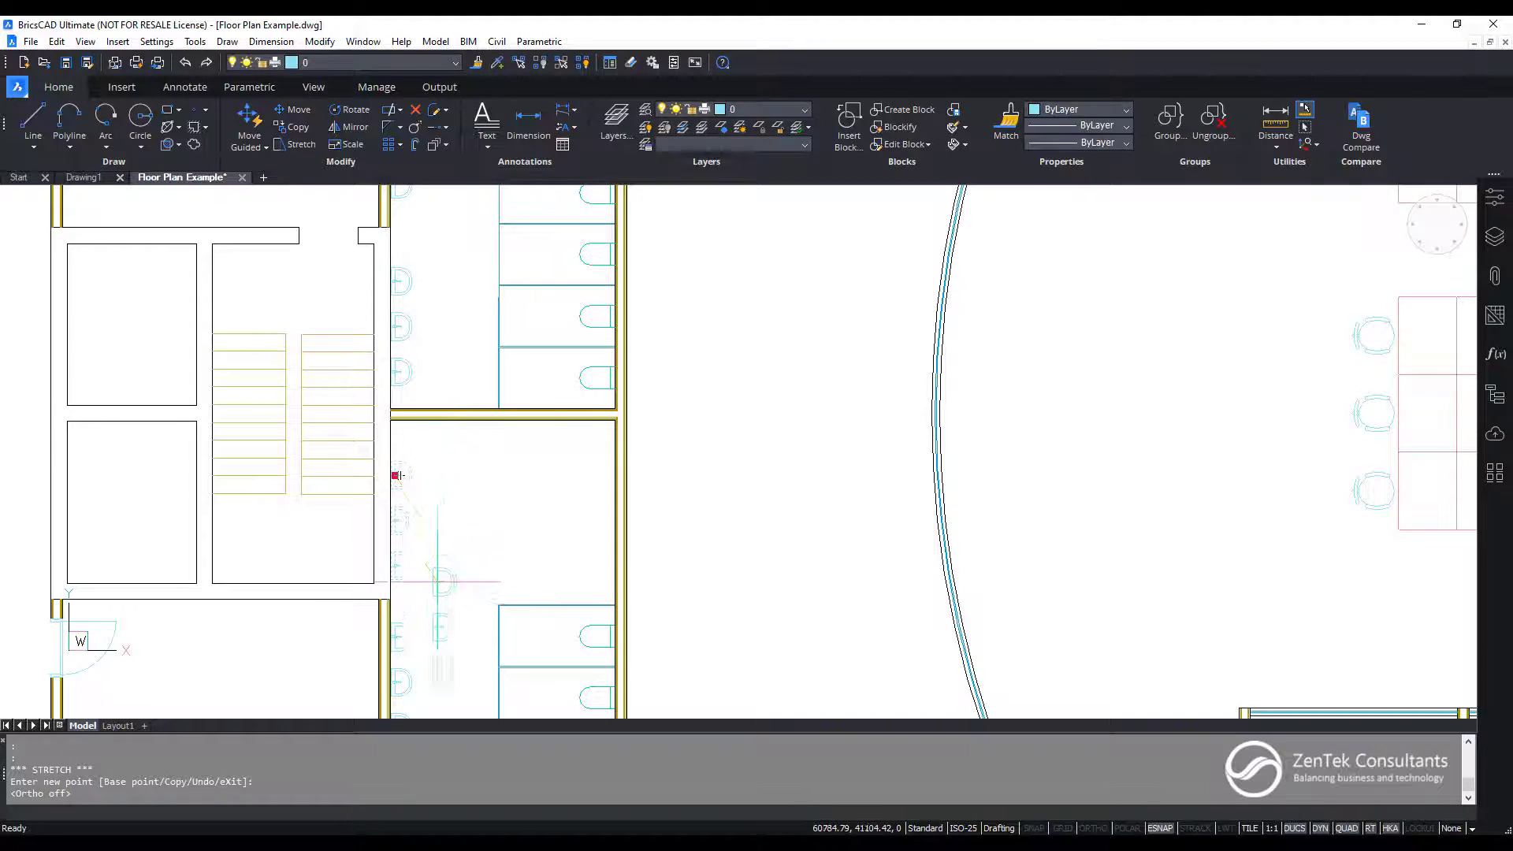
key(Escape)
scroll(439, 540, down, 3)
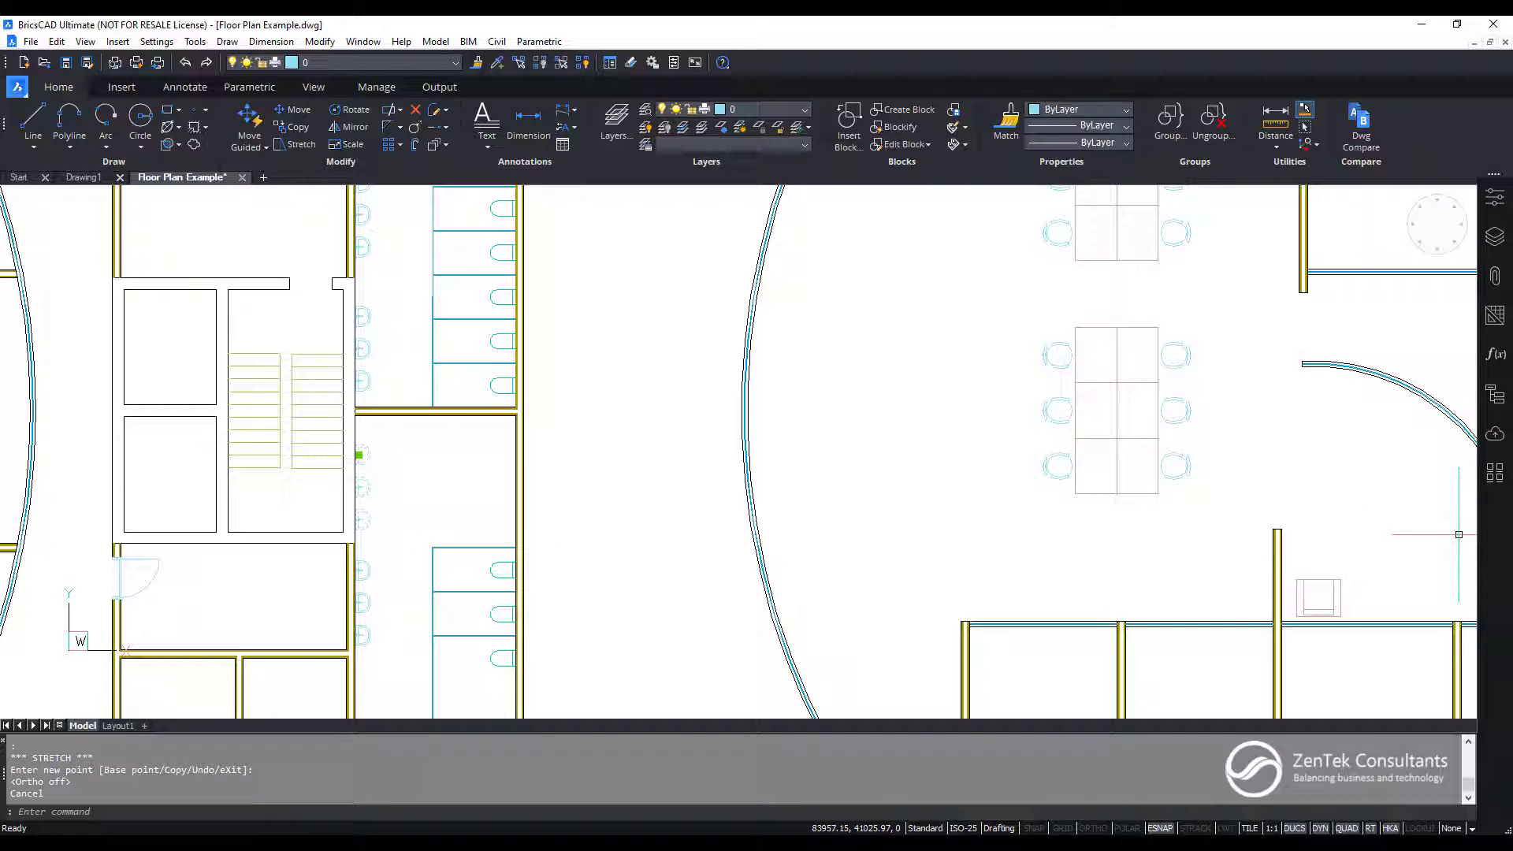
key(Escape)
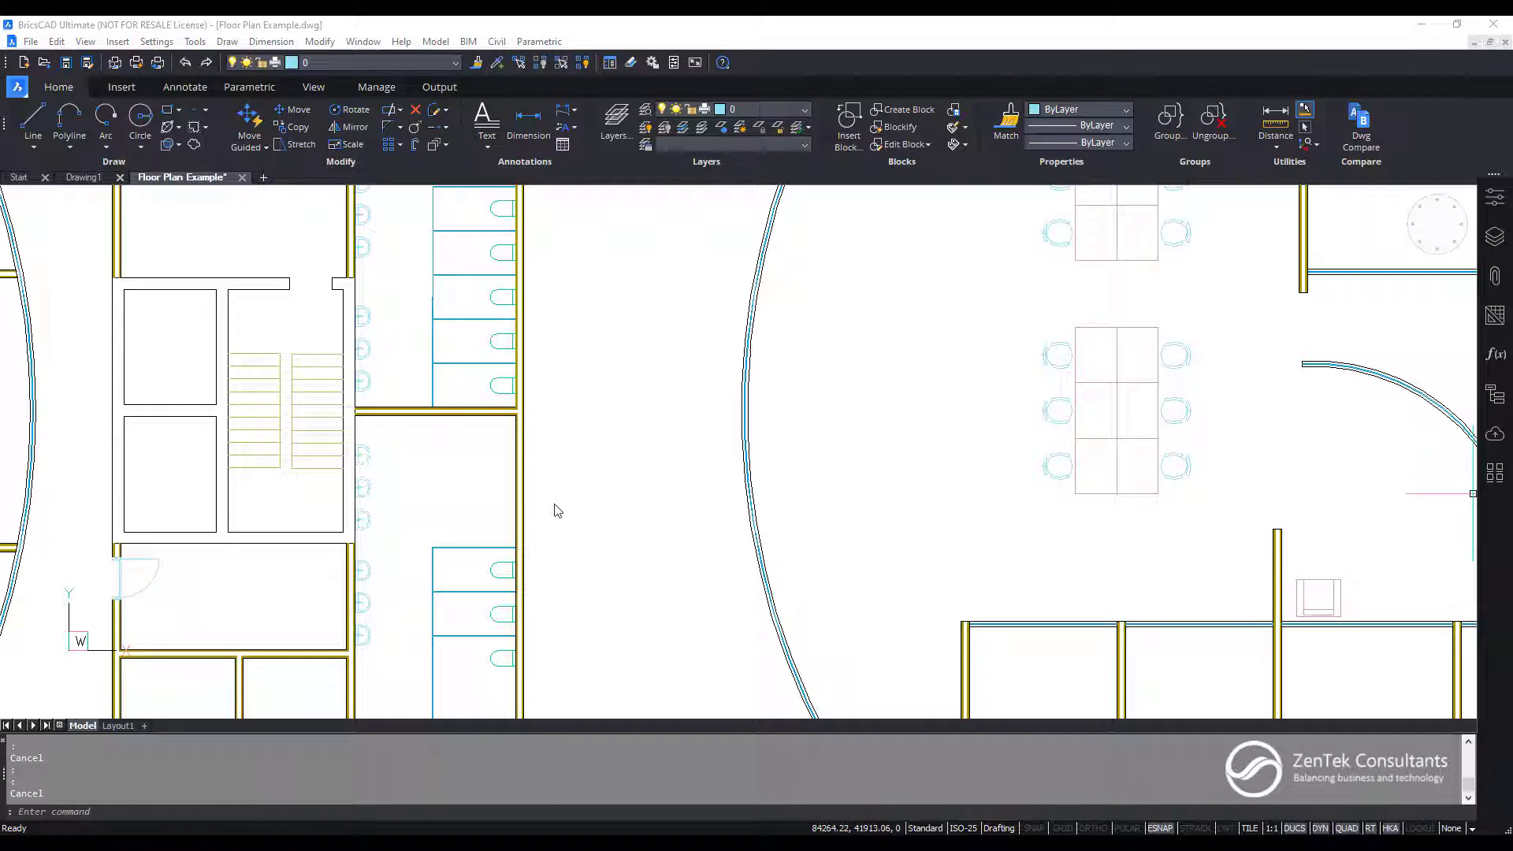
Select the upper three-washbasin block in the lower washroom and try moving and rotating it with the manipulator, cancelling each attempt
click(402, 478)
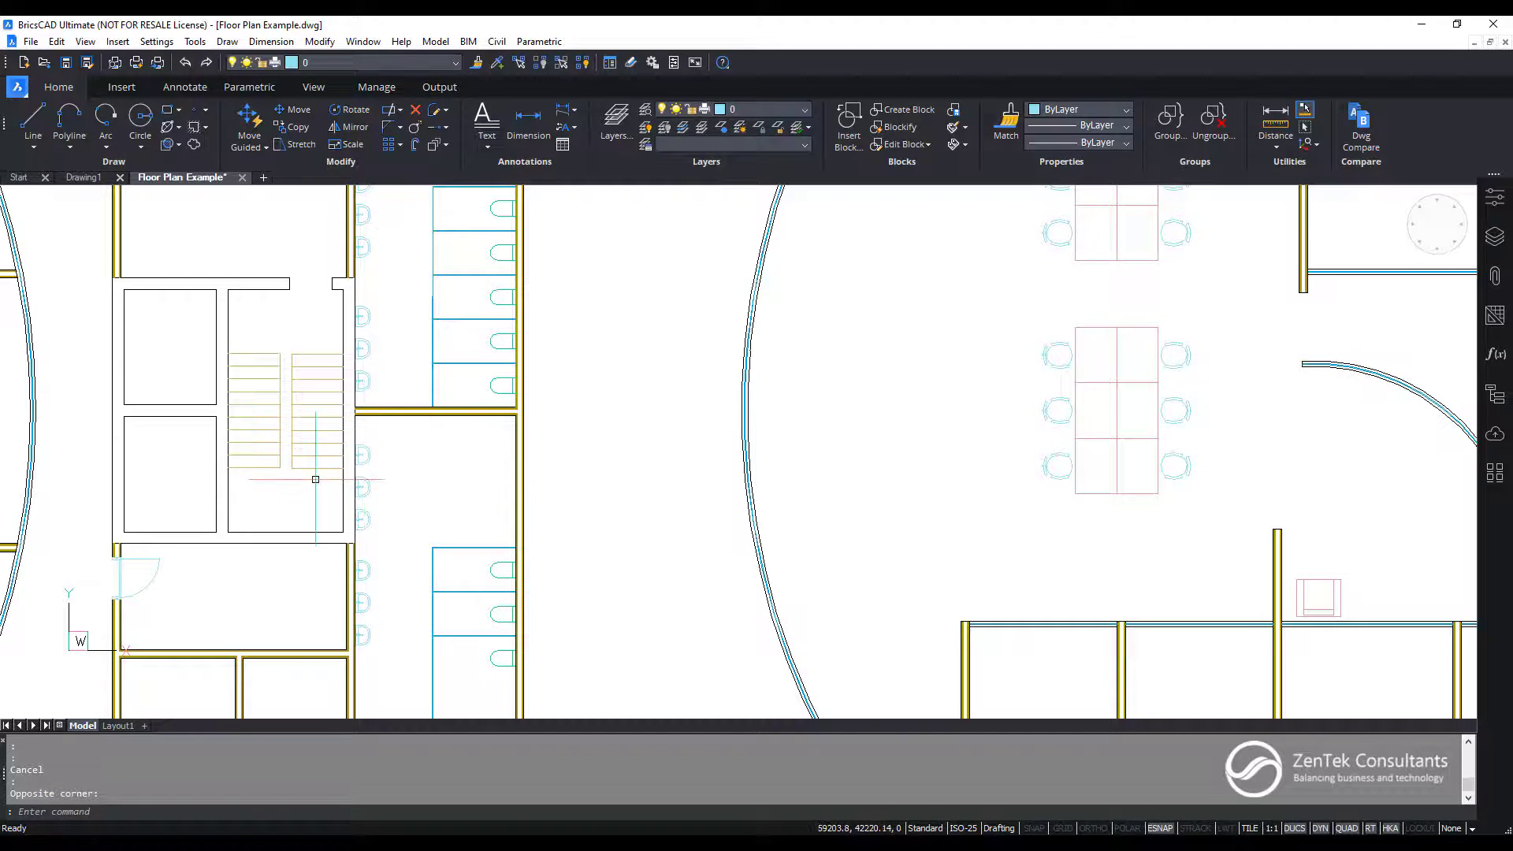
scroll(371, 461, up, 4)
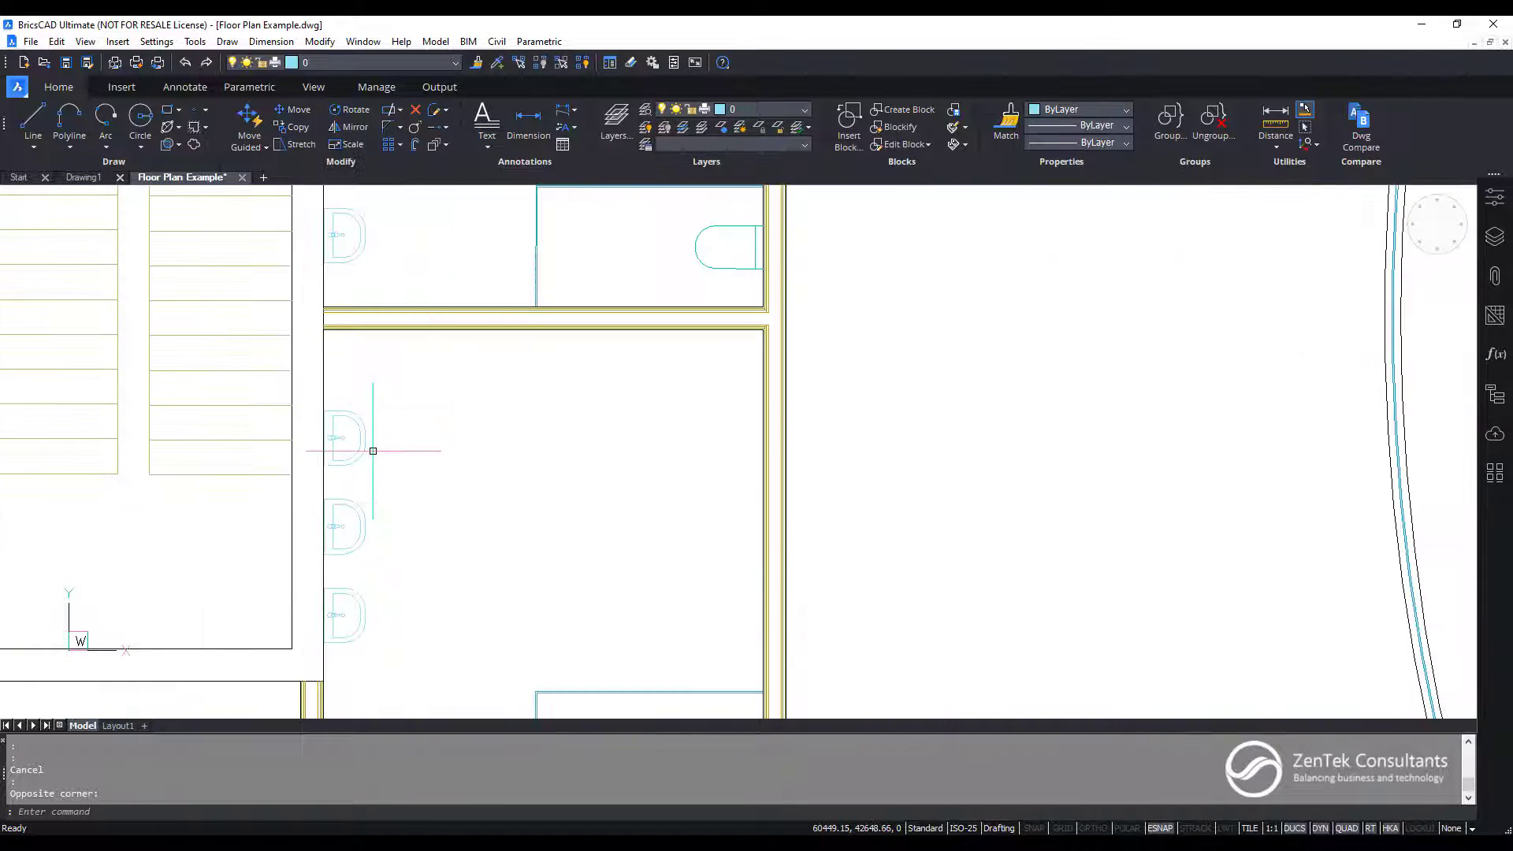
click(354, 456)
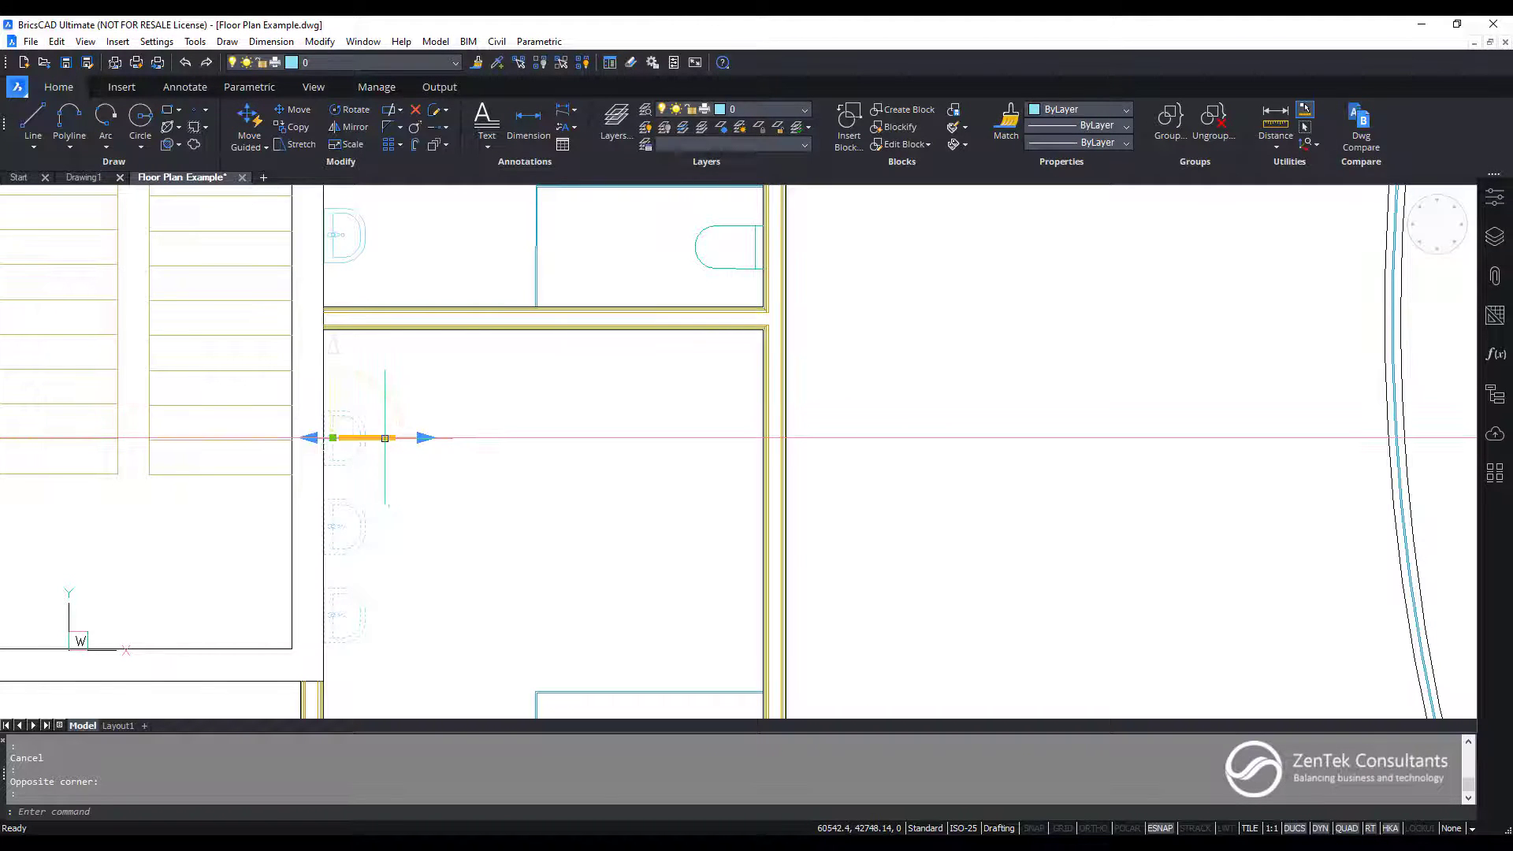
click(426, 437)
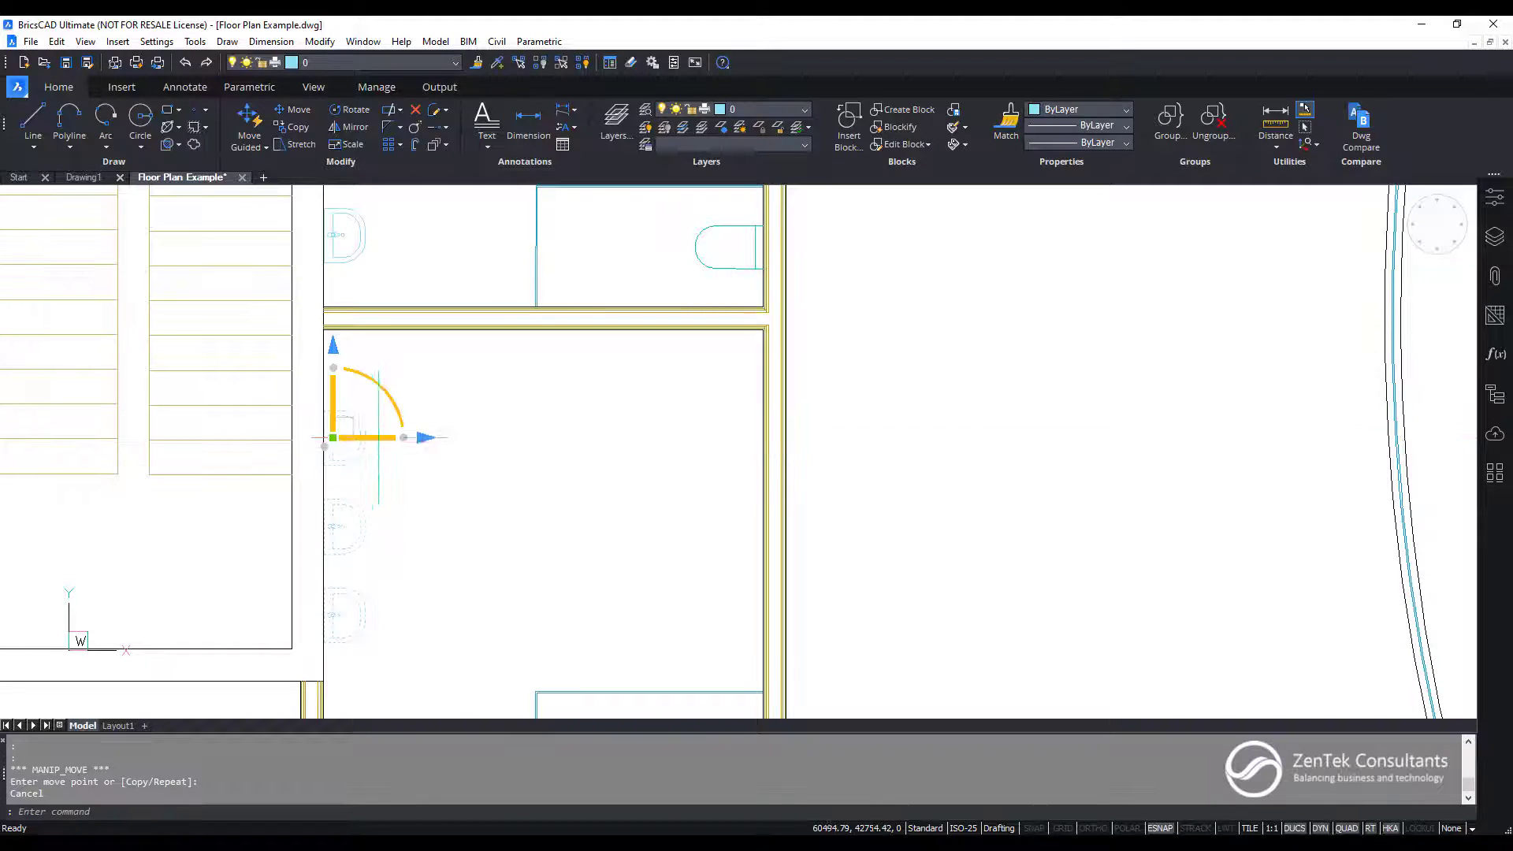
key(Escape)
click(334, 407)
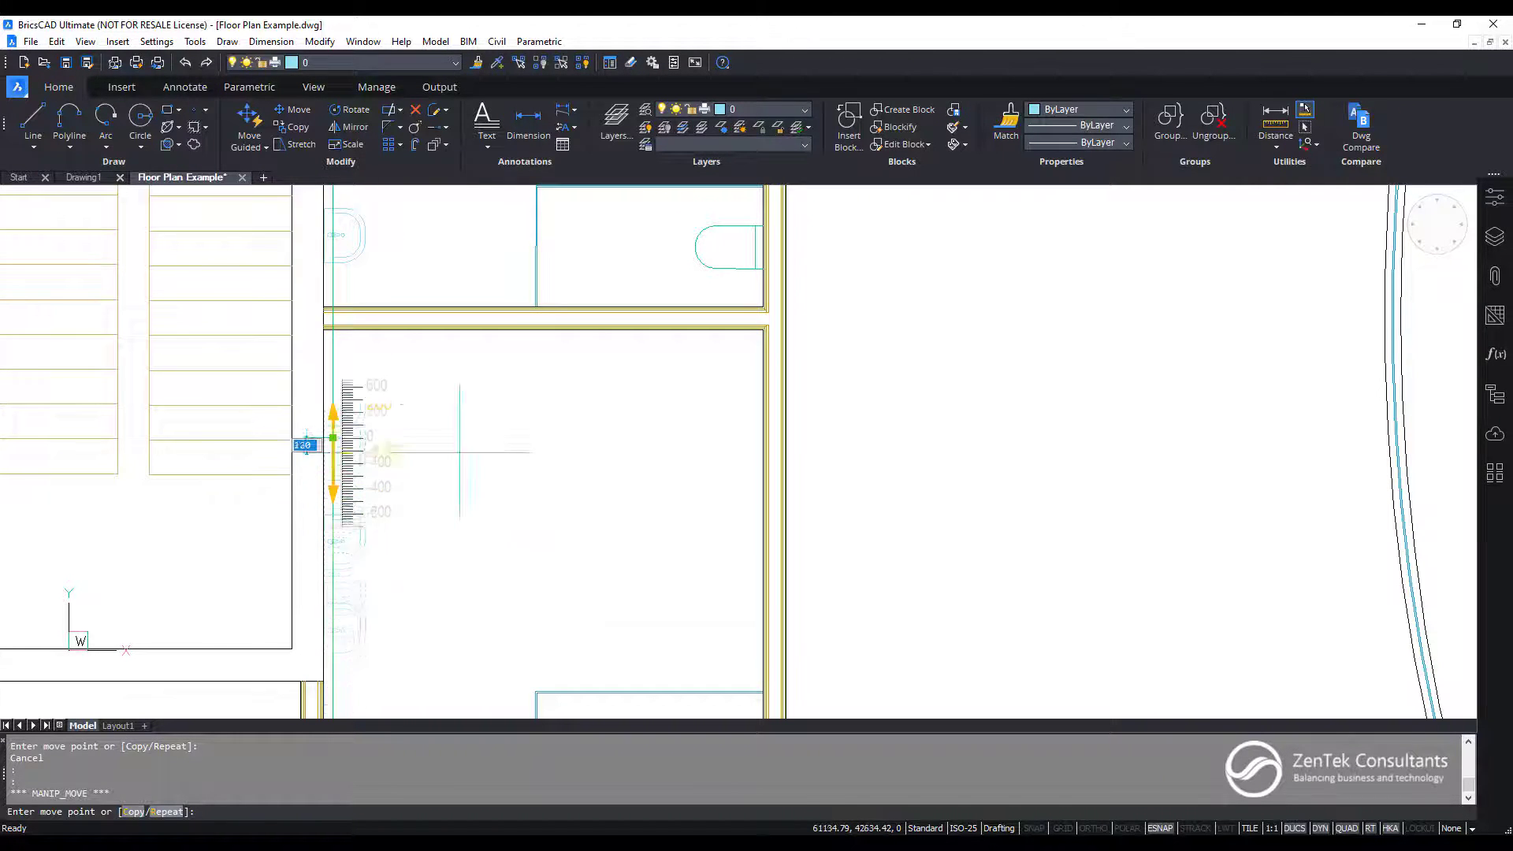
key(Escape)
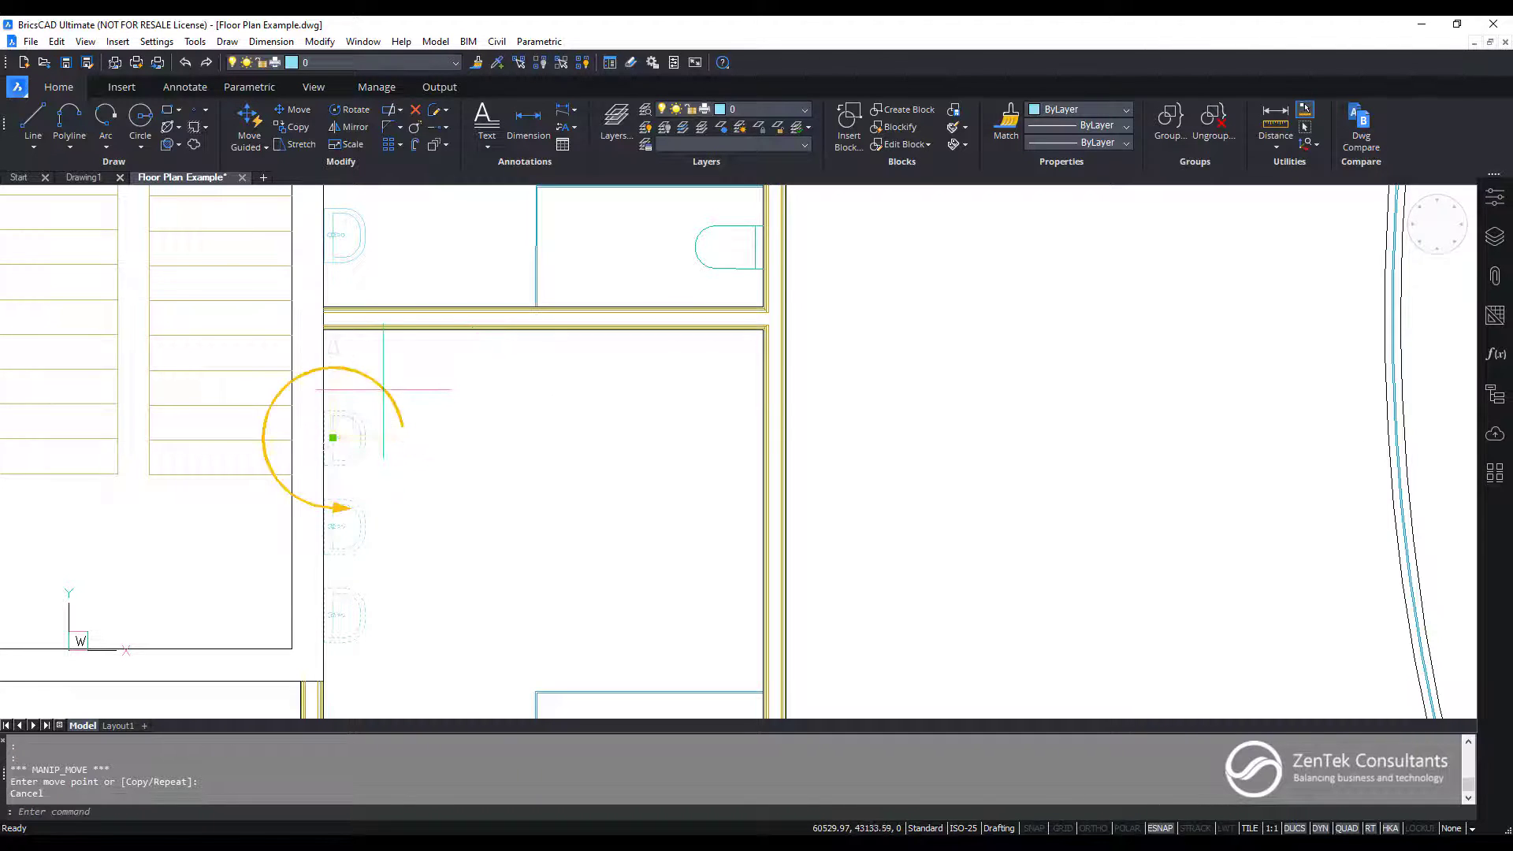
click(384, 388)
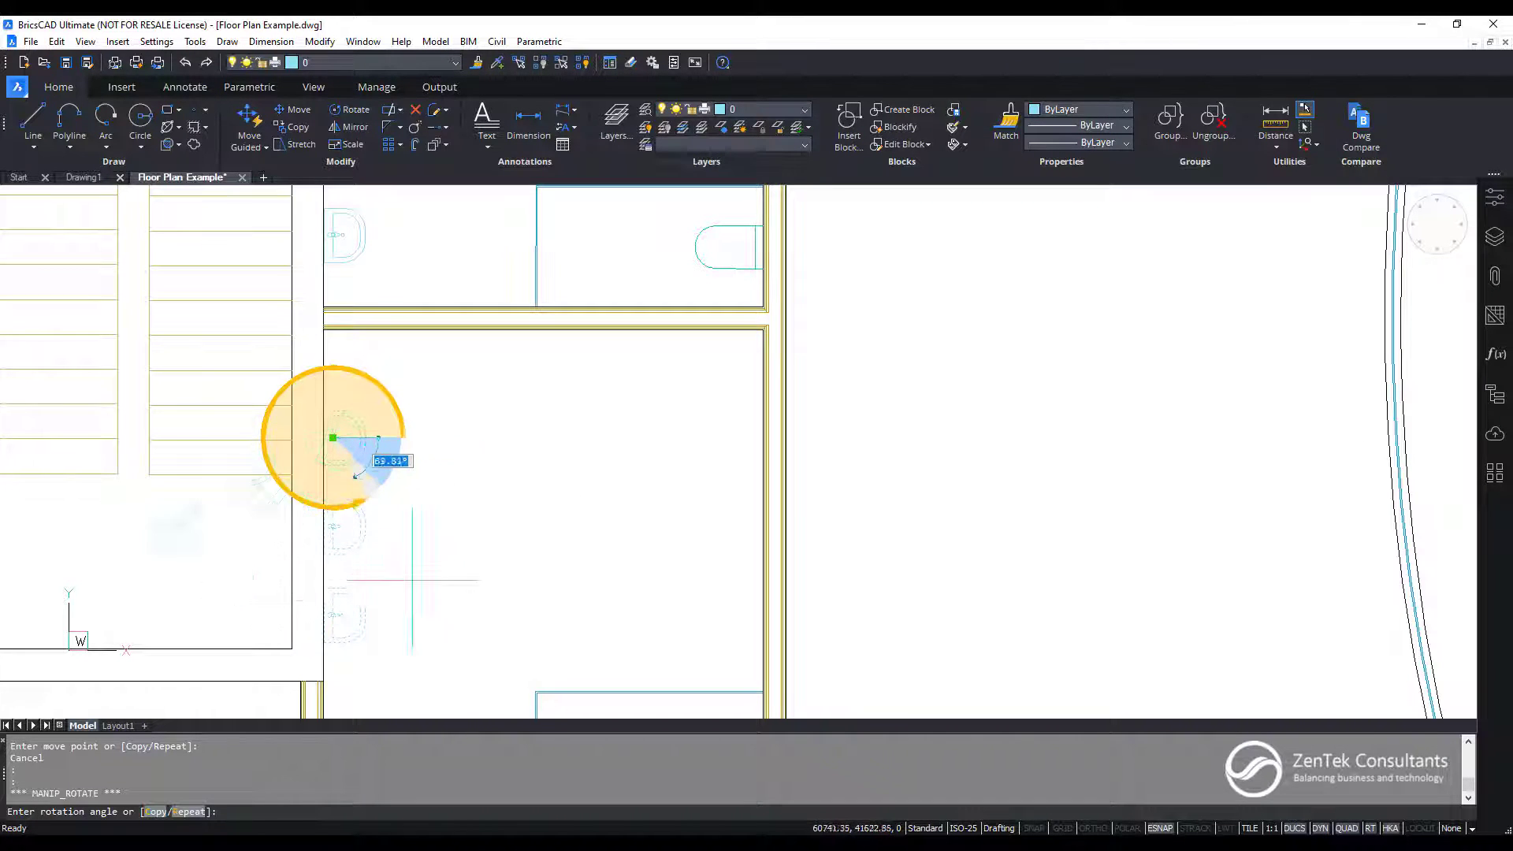
key(Escape)
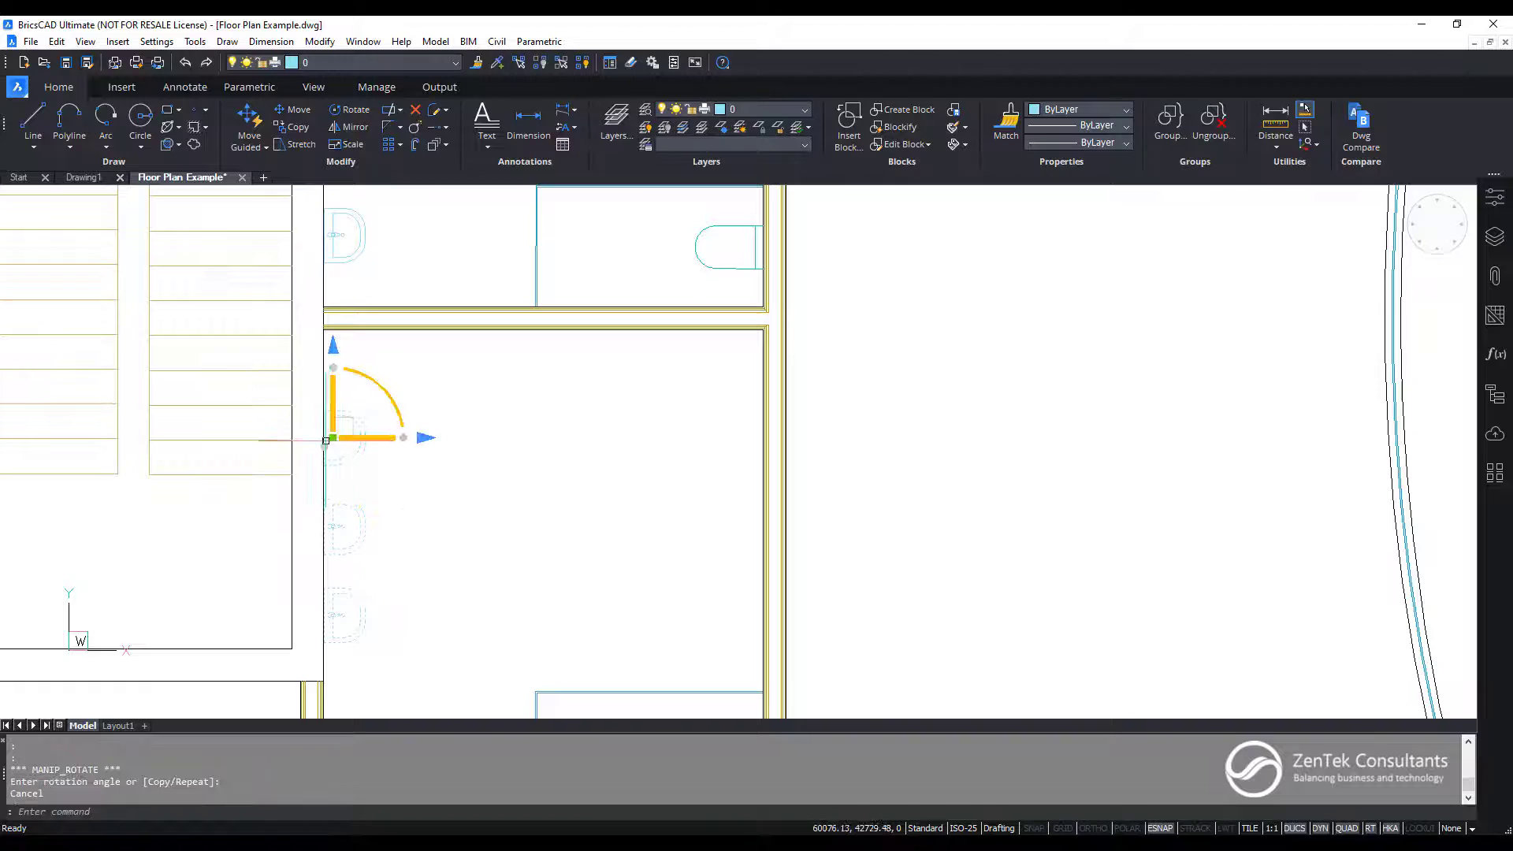
Relocate the block's manipulator from the topmost washbasin to the wall-side corner of the lowest washbasin in the group
scroll(326, 440, up, 3)
scroll(356, 362, down, 2)
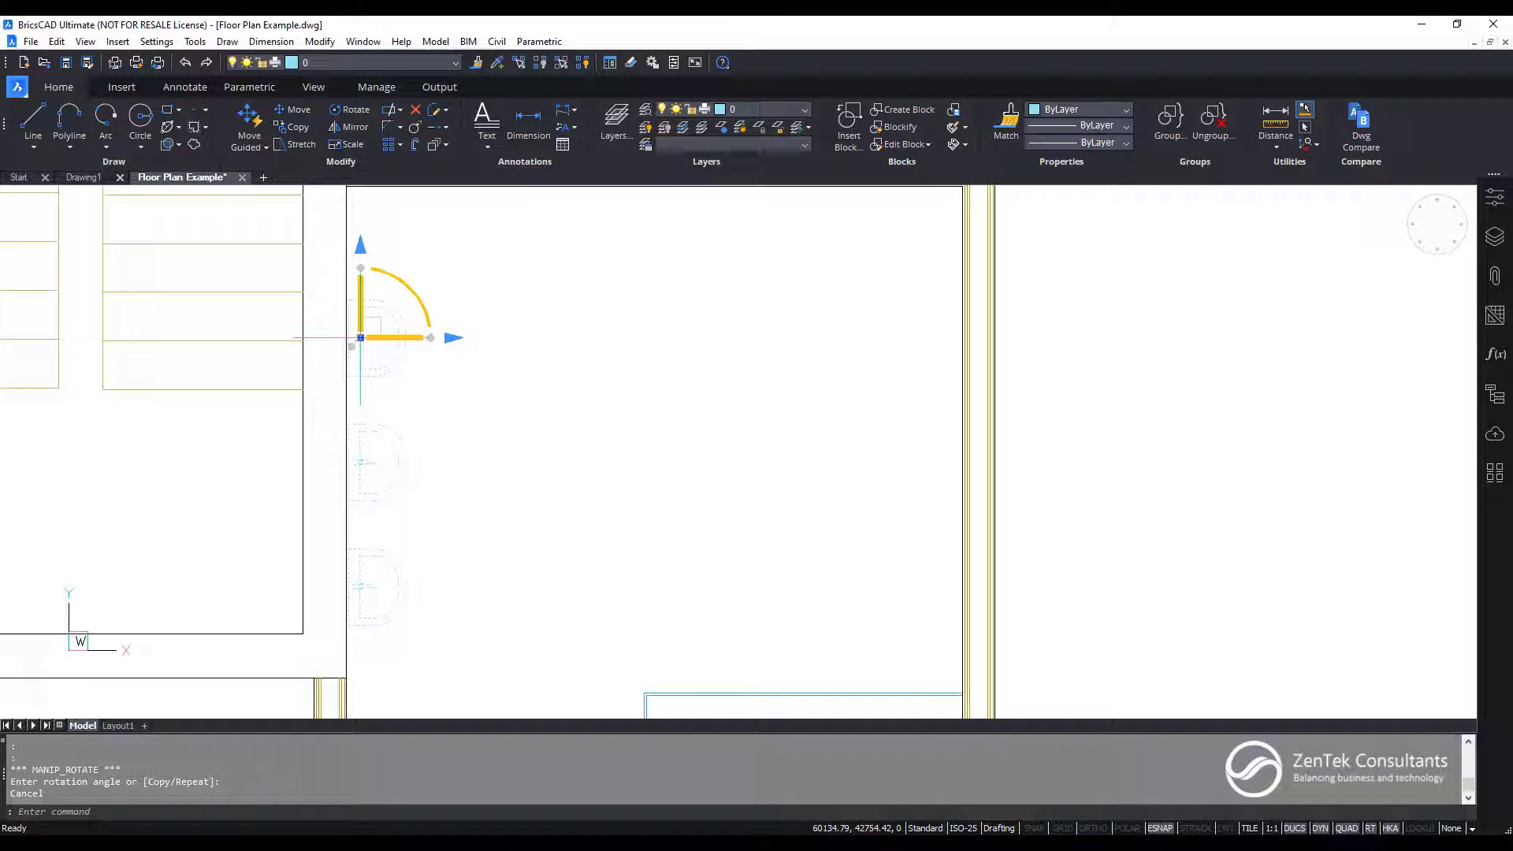
click(360, 338)
key(Escape)
key(Escape)
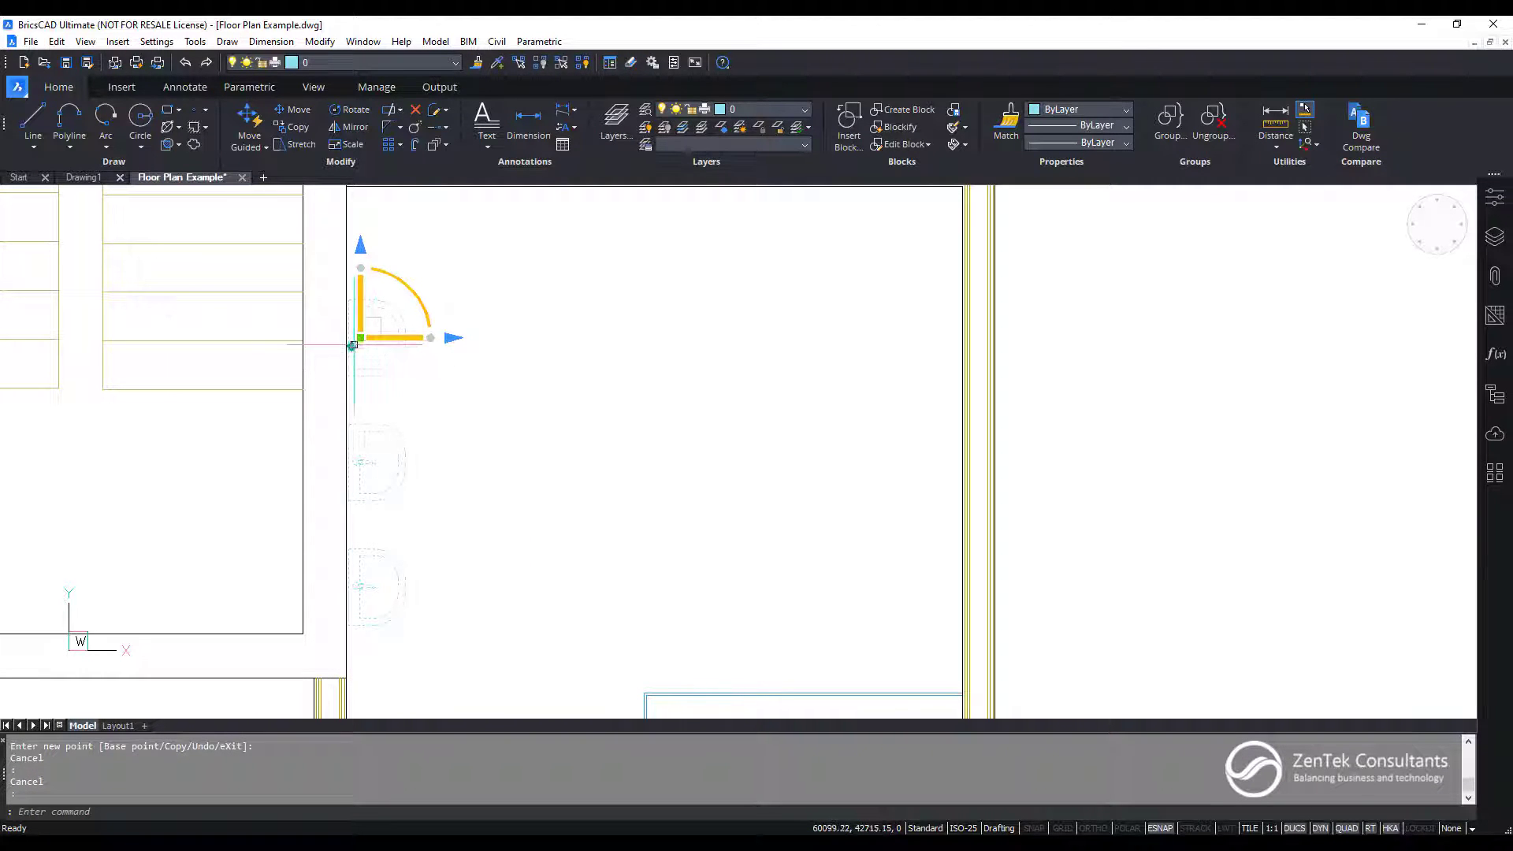
drag(352, 341, 349, 622)
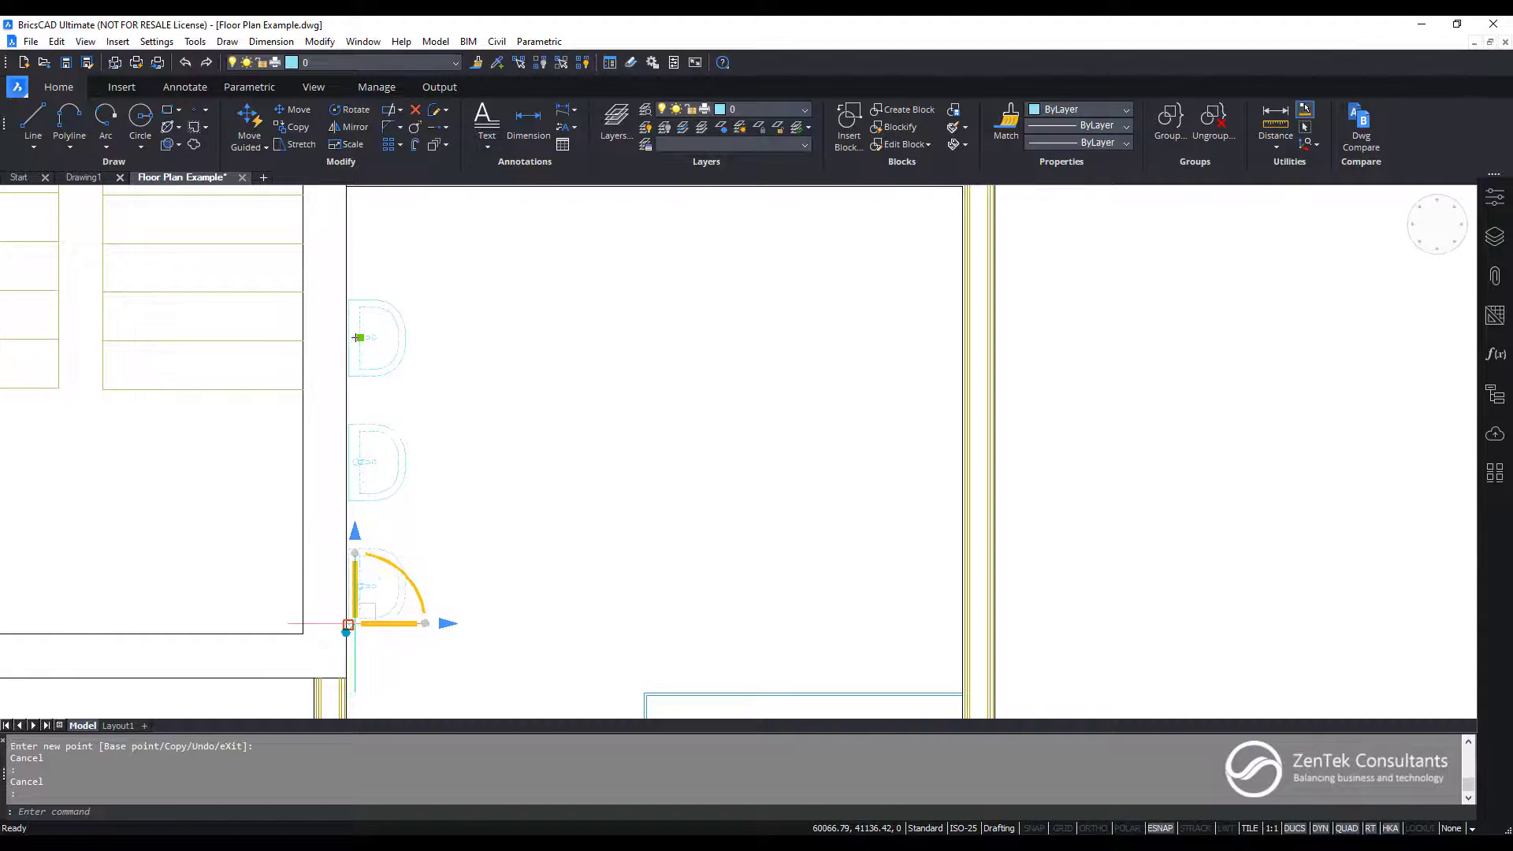
Rotate the three-washbasin block 90° clockwise about the relocated manipulator point so the row runs perpendicular to the stair wall
click(406, 591)
scroll(389, 639, down, 2)
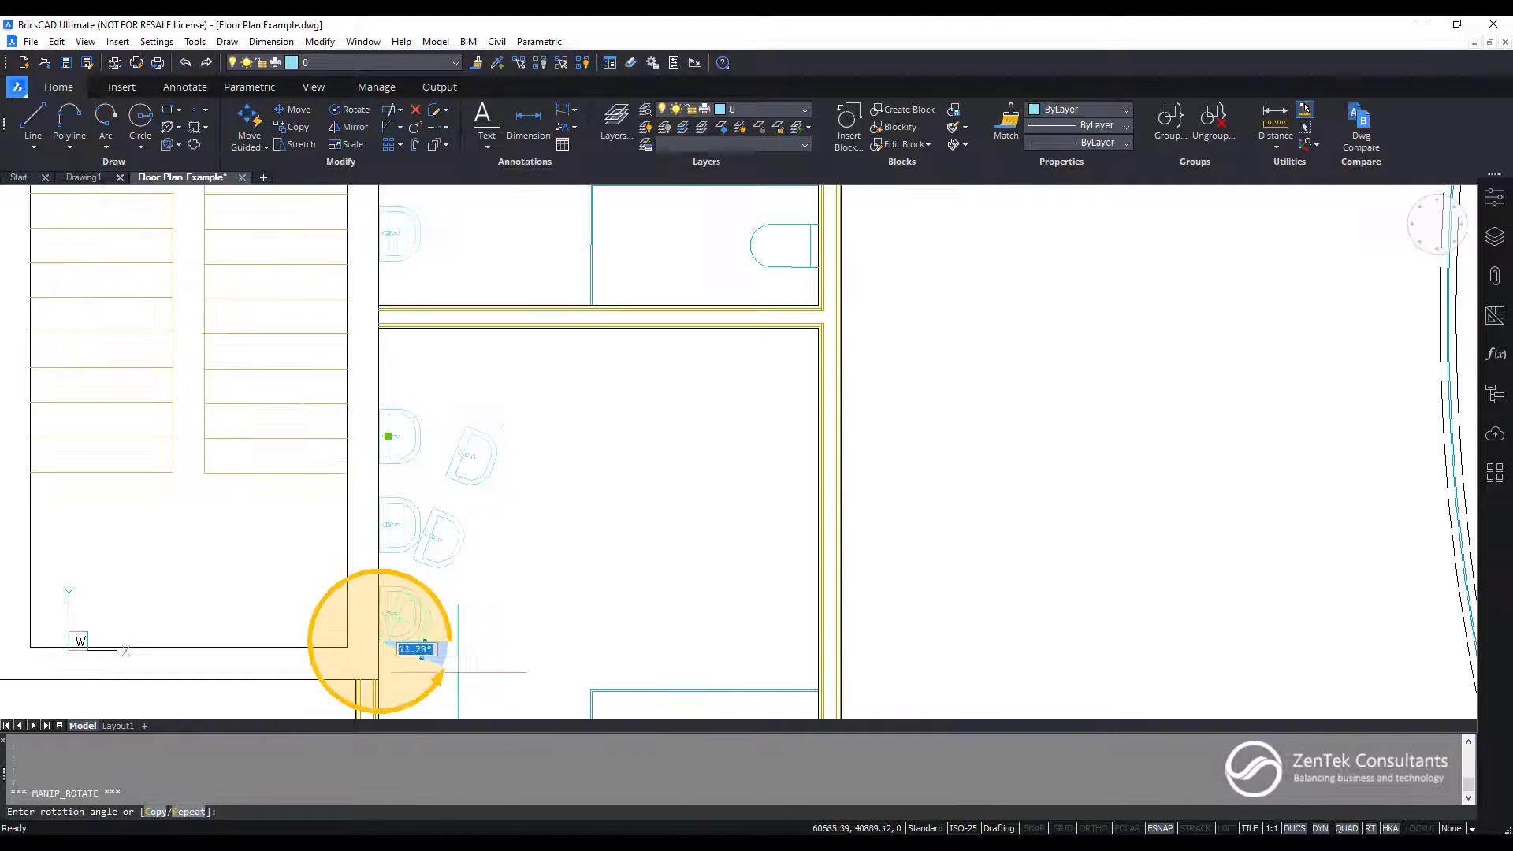
middle_drag(389, 639, 359, 532)
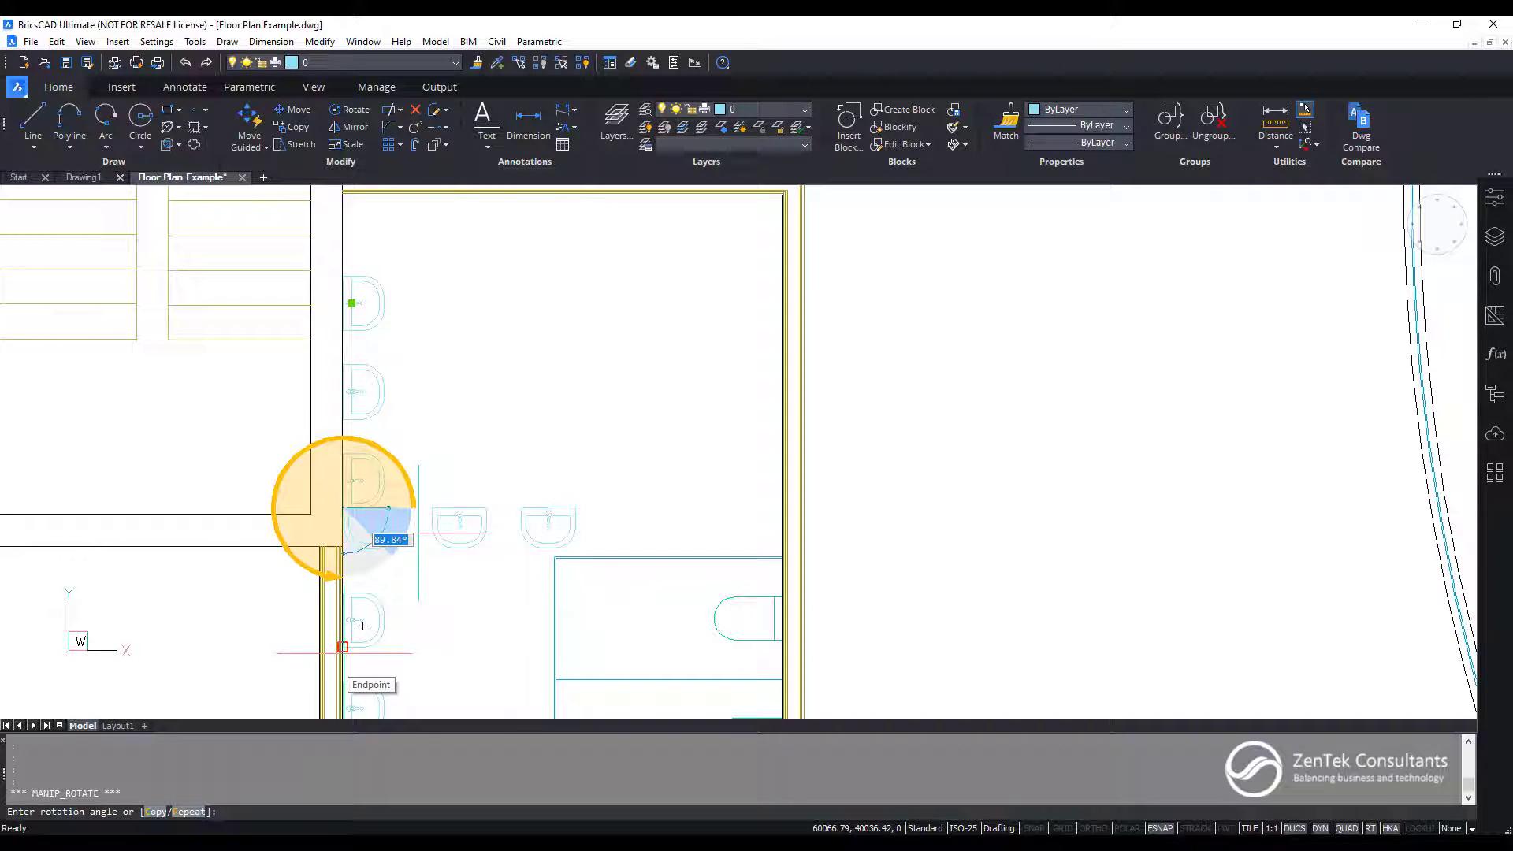
text(90)
key(Return)
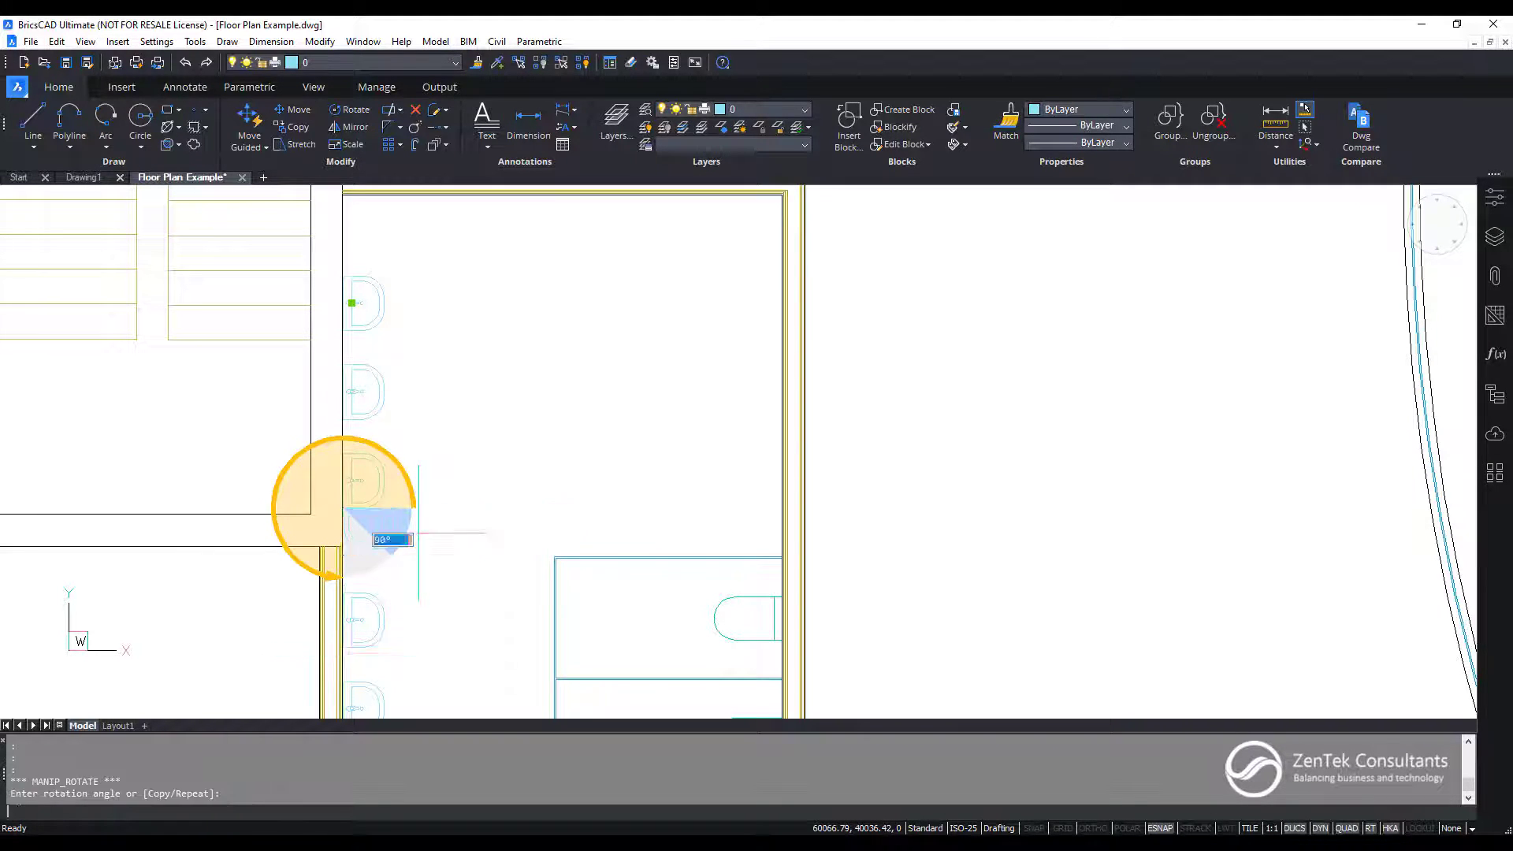
Move the rotated washbasin block 2440 units up along the stair wall so it sits against the partition between the washrooms
click(344, 601)
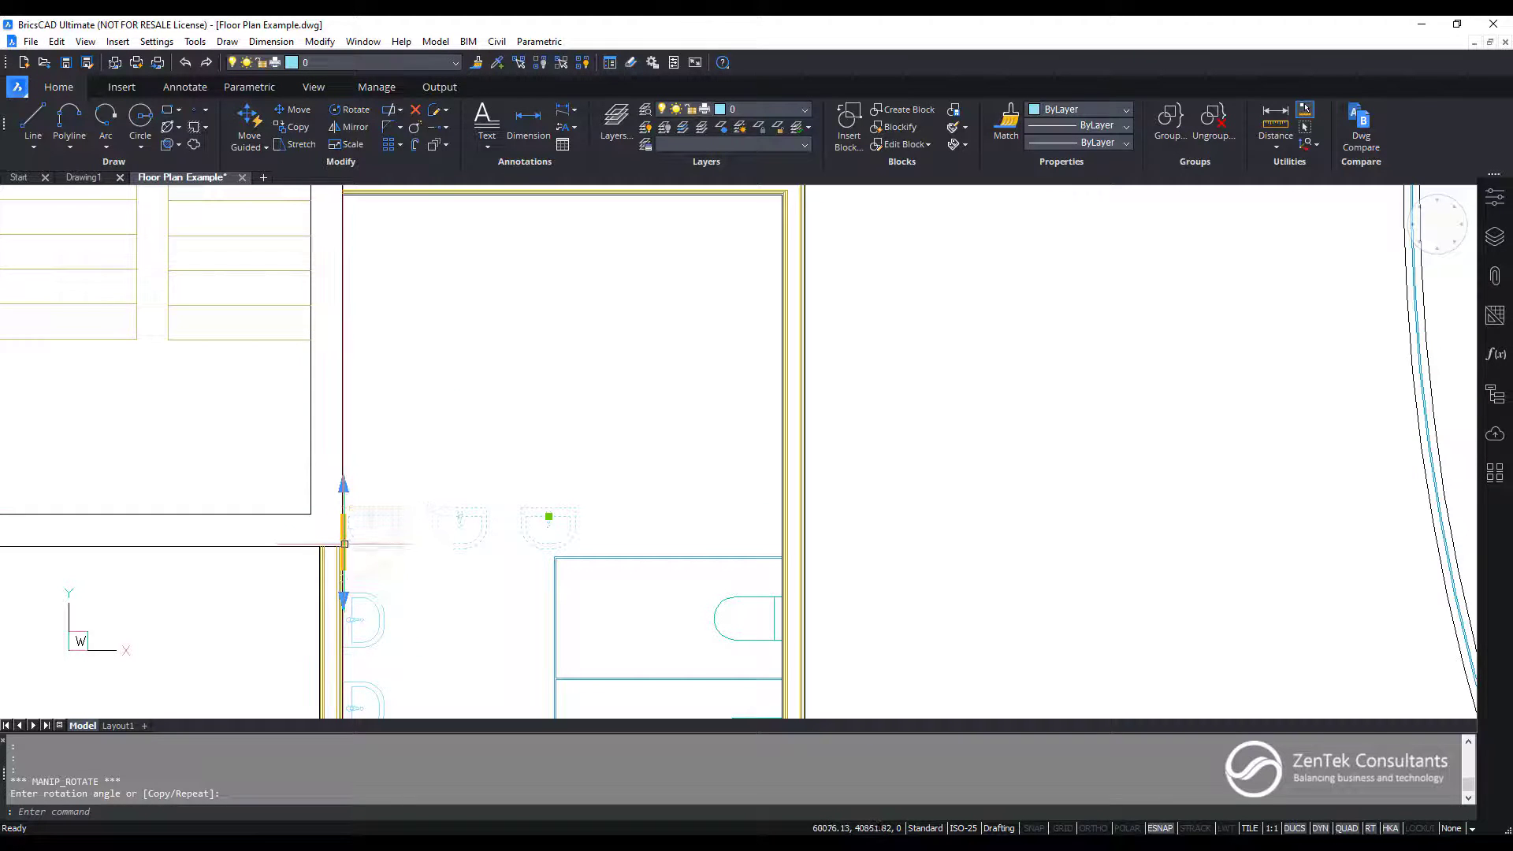
middle_drag(433, 419, 415, 639)
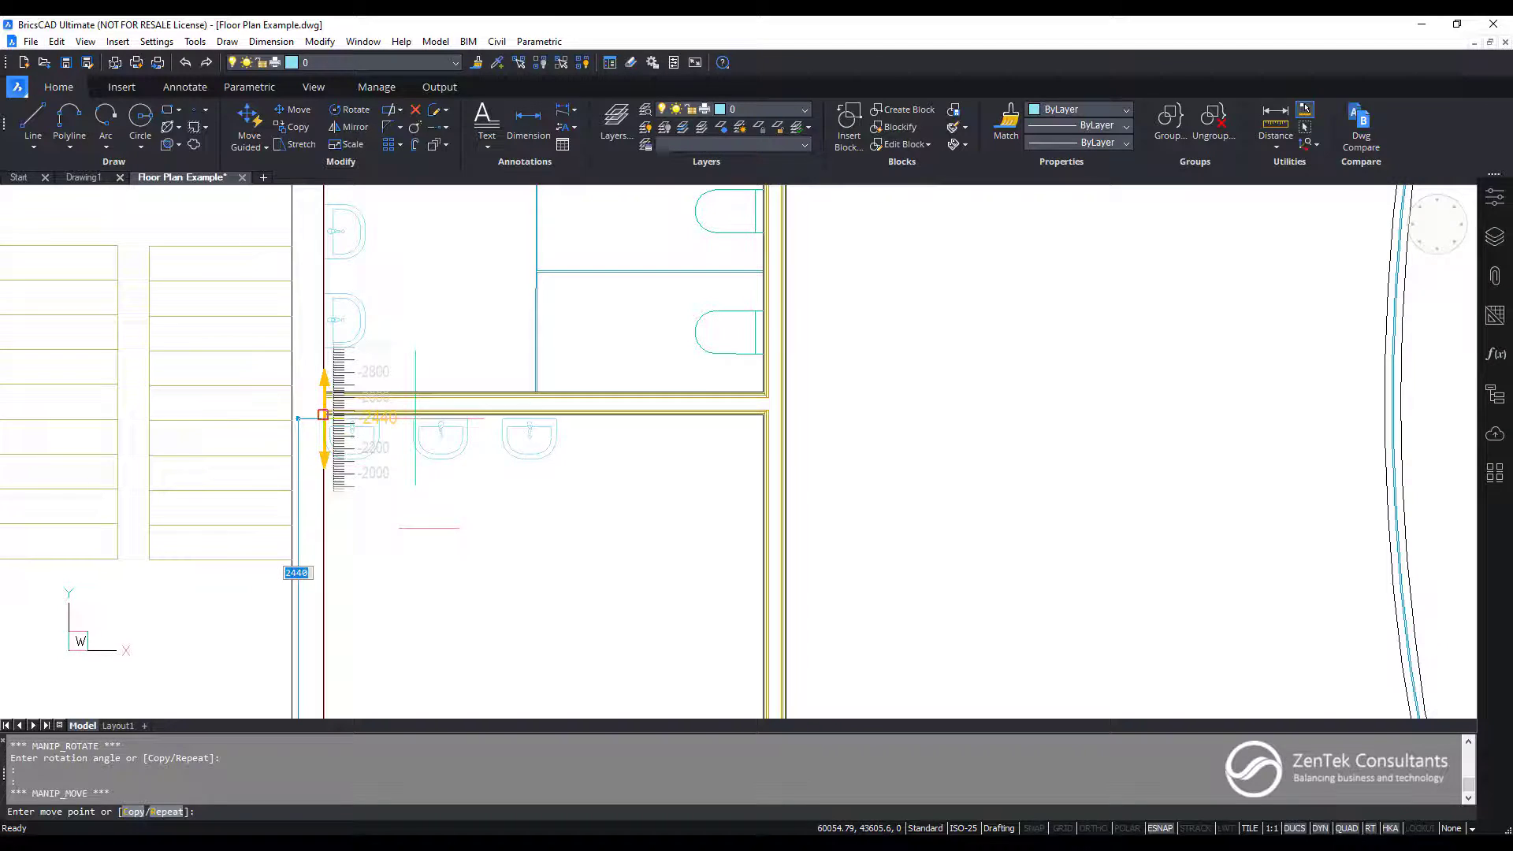
key(Escape)
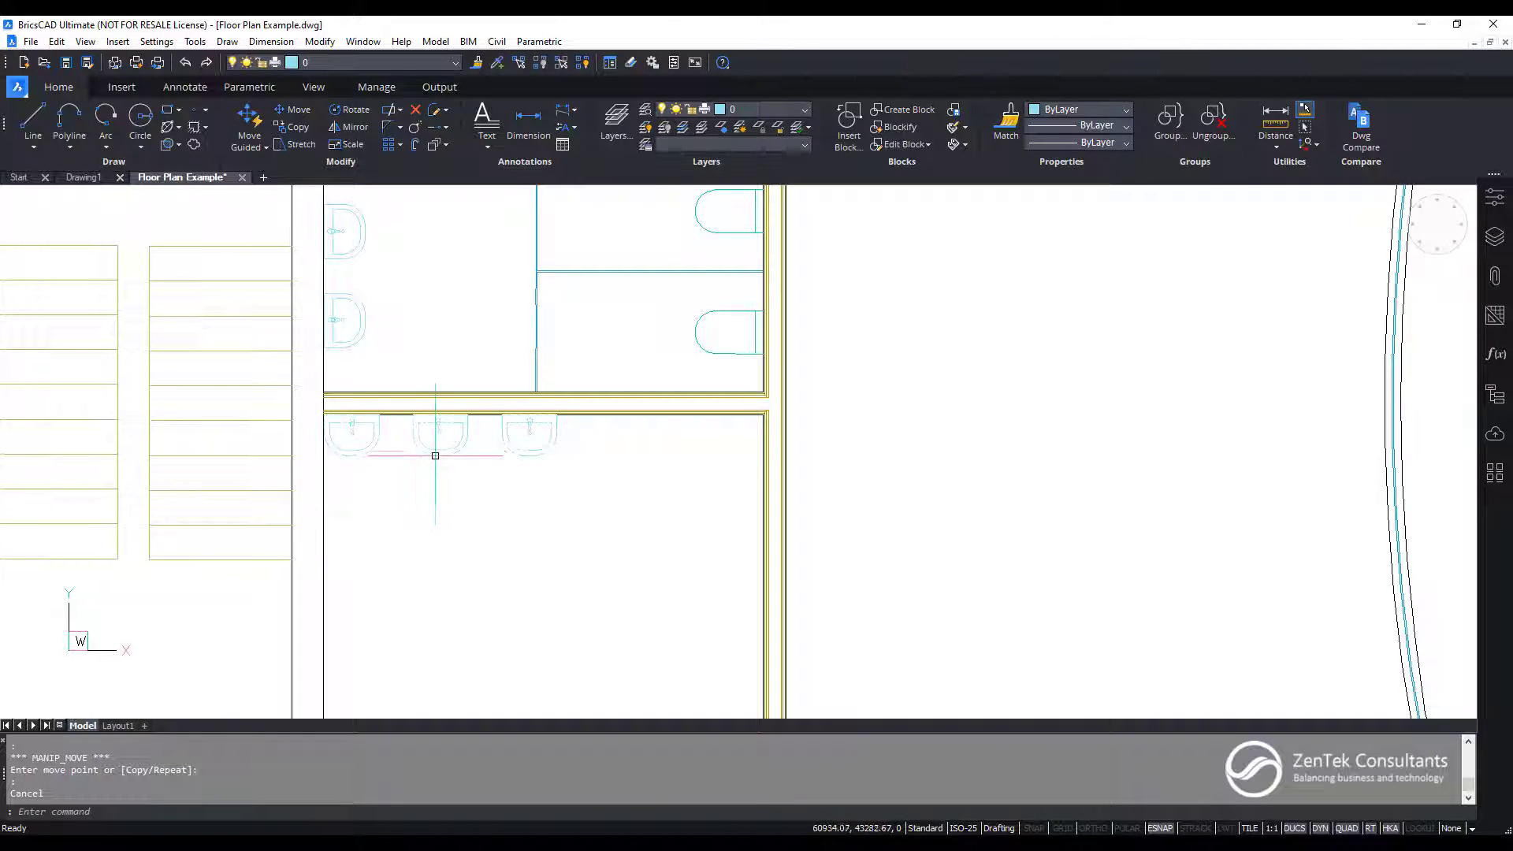
Move the three-washbasin block about 740 units along the partition, away from the stair wall
click(529, 426)
click(559, 424)
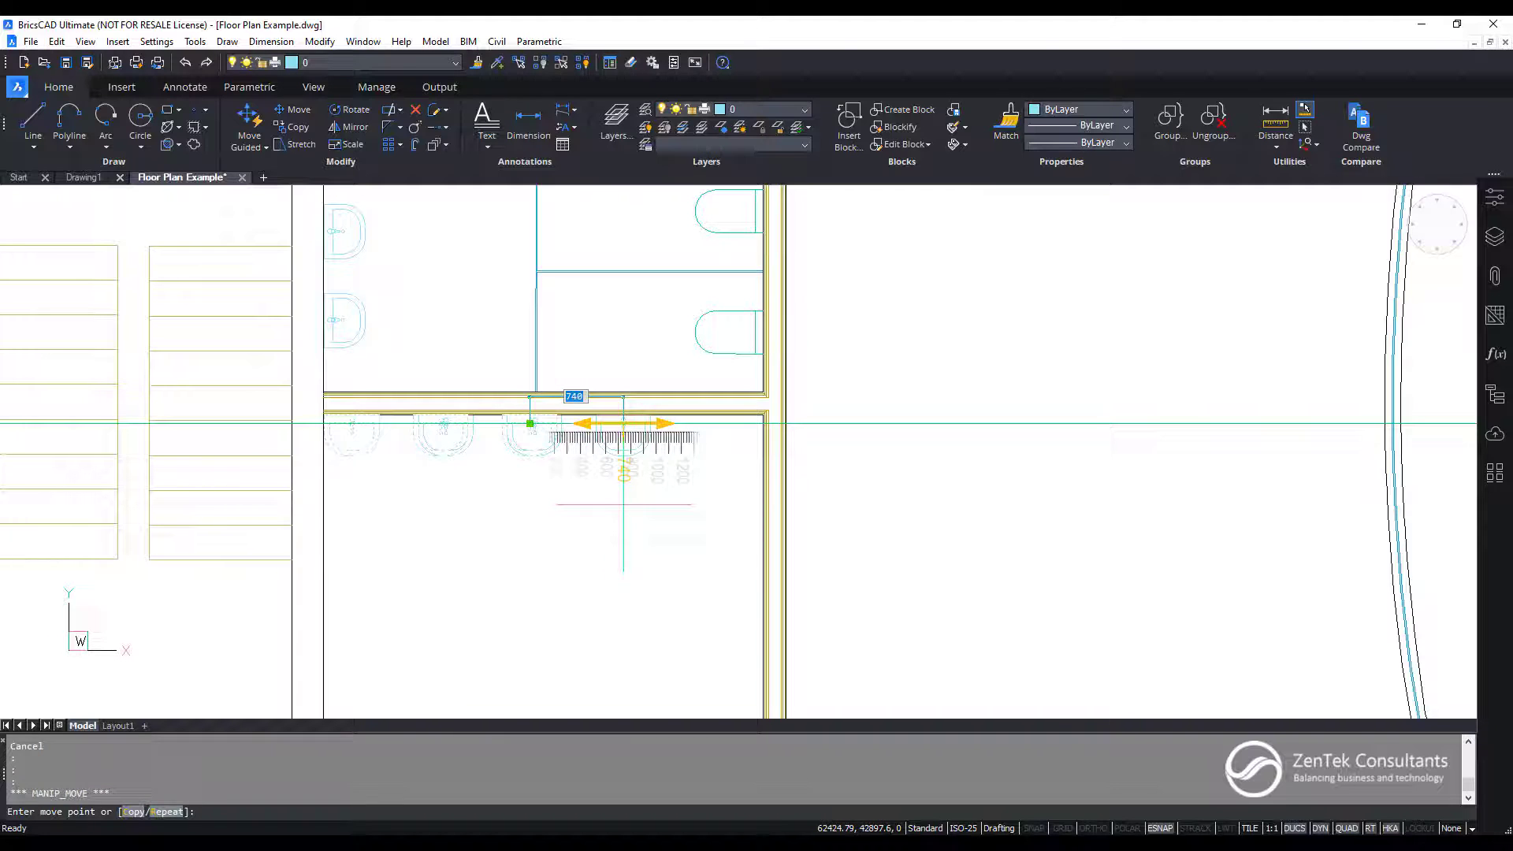
key(Escape)
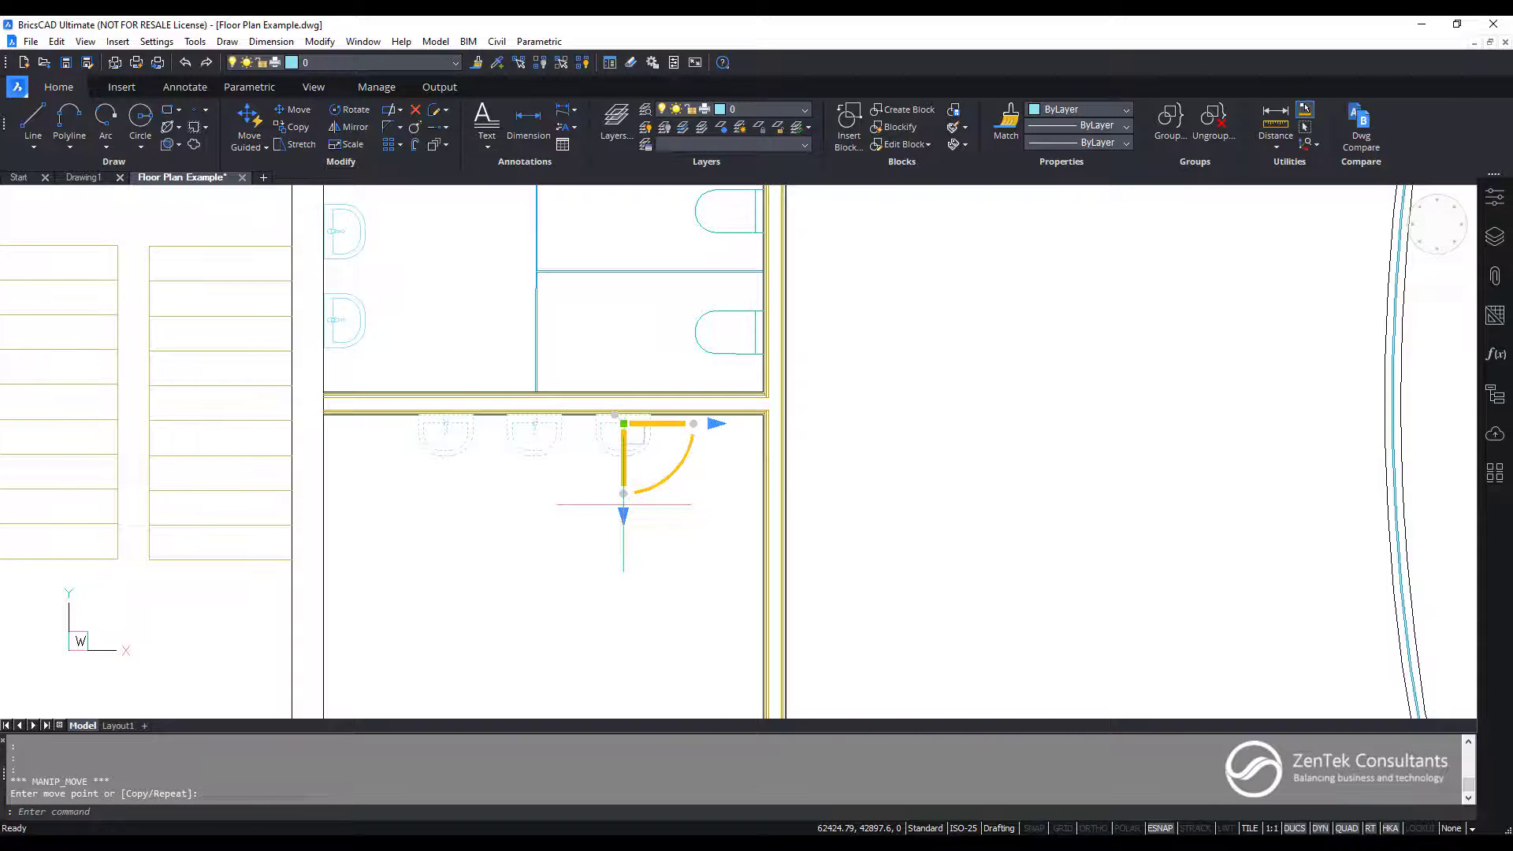
scroll(518, 519, down, 5)
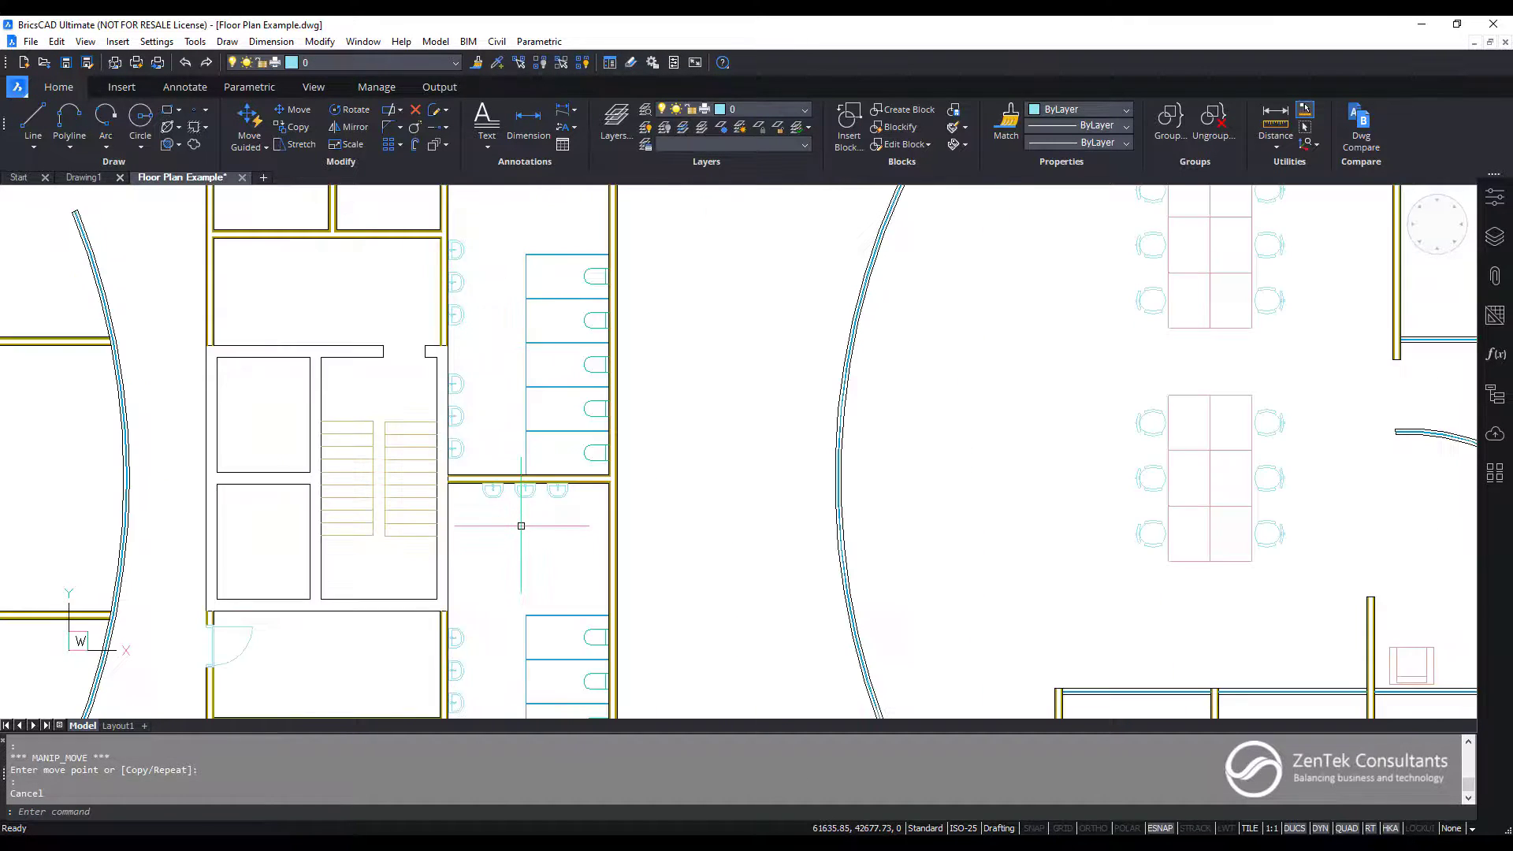